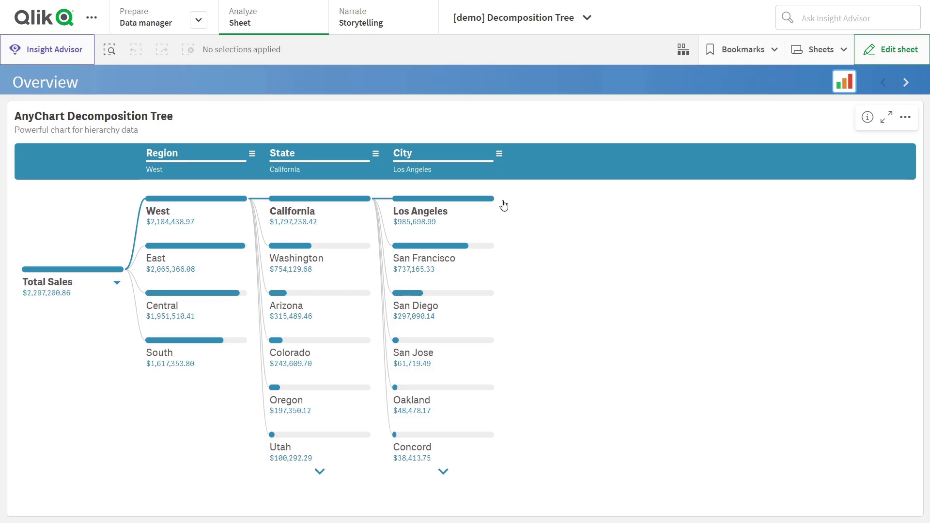
# Drill Los Angeles down by Ship Mode and Standard Class down by Product Category.
pyautogui.click(502, 203)
pyautogui.click(522, 217)
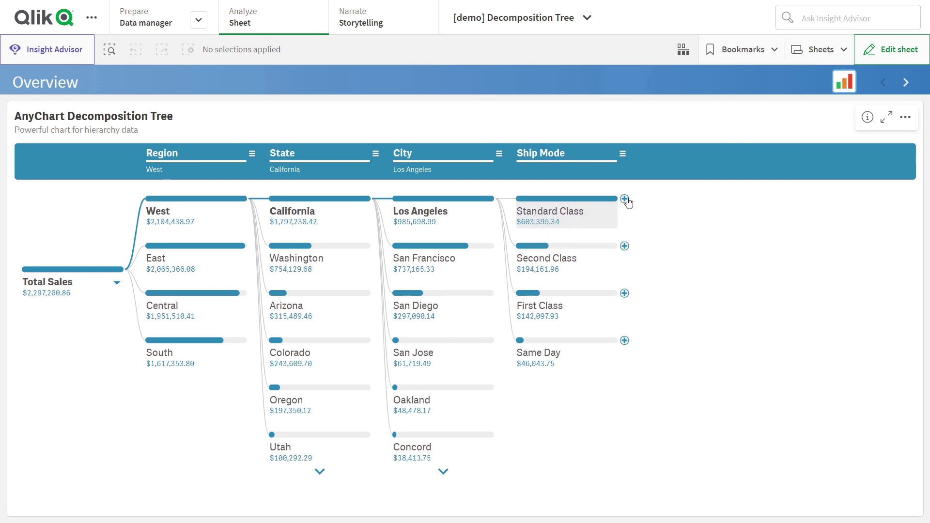
pyautogui.click(624, 199)
pyautogui.click(647, 242)
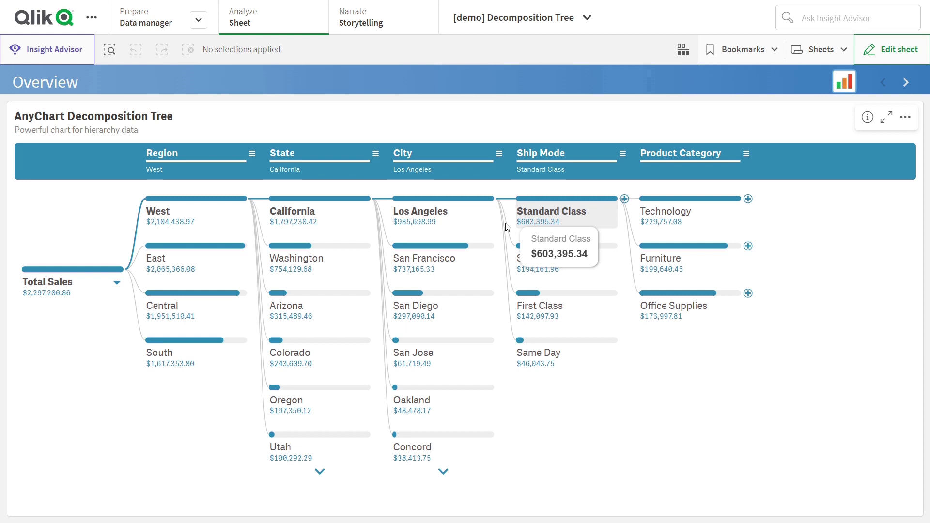
# Focus the tree on Washington and Vancouver, then switch the root measure to Product Quantity Sold.
pyautogui.moveTo(342, 266)
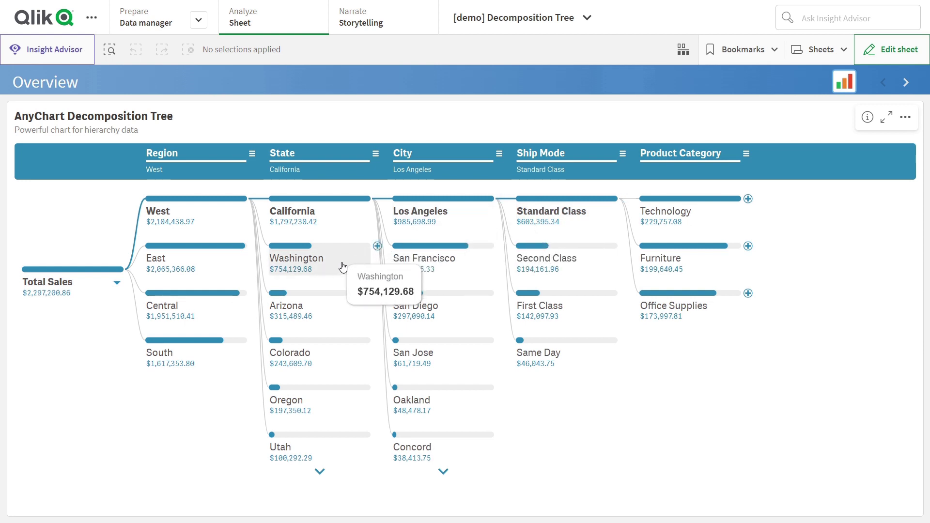
pyautogui.click(376, 249)
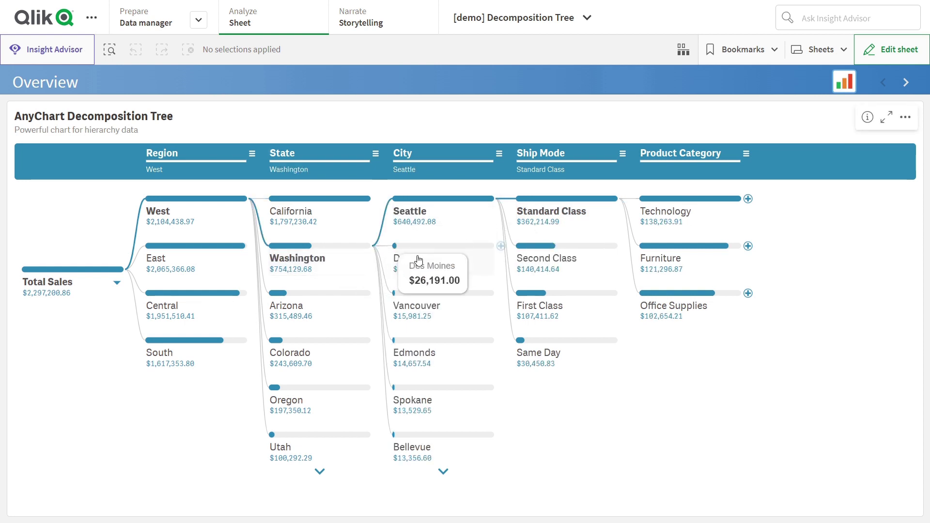
pyautogui.click(501, 295)
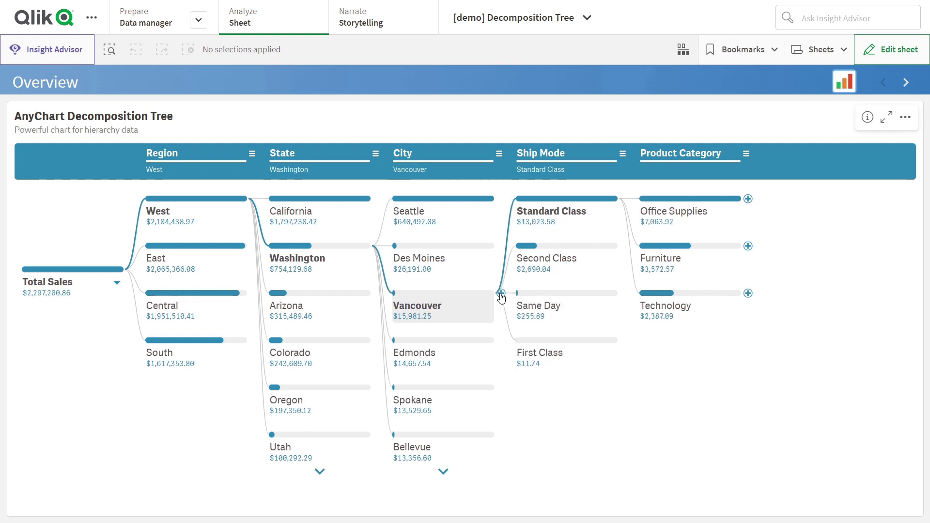
pyautogui.click(444, 472)
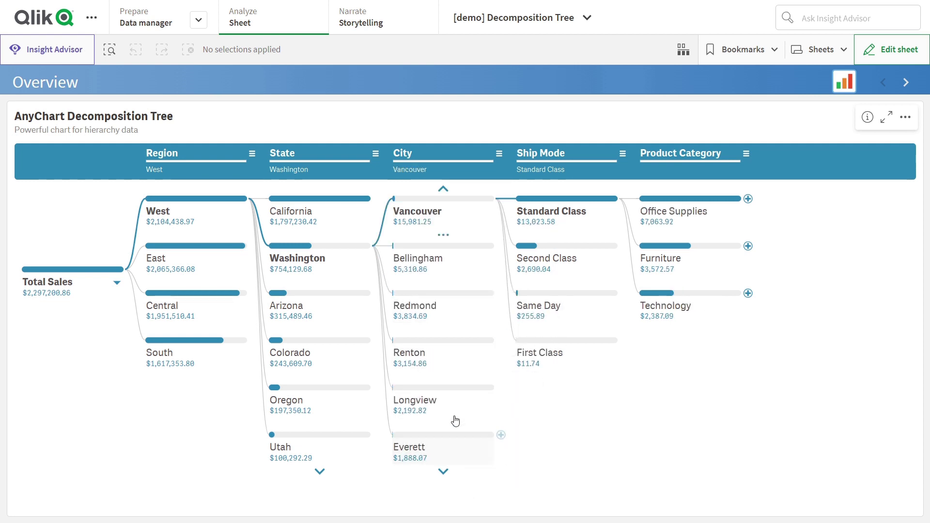
pyautogui.click(444, 190)
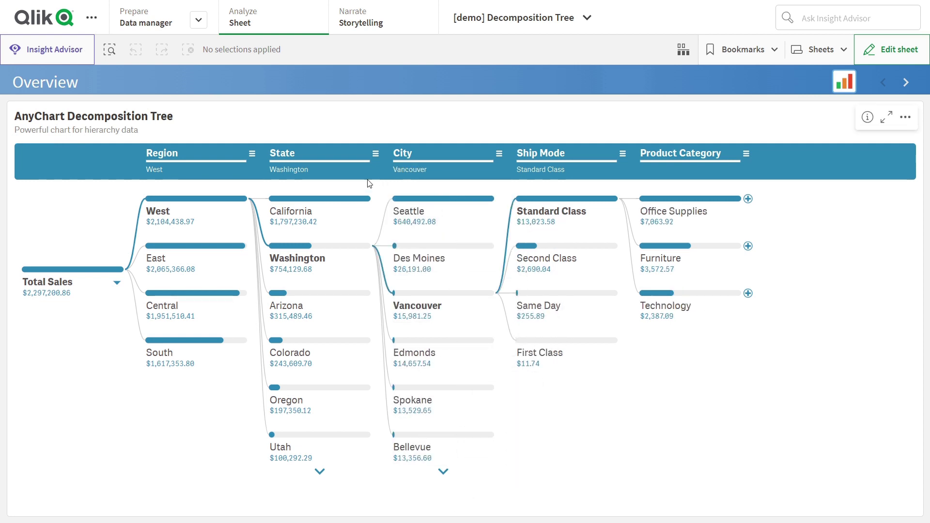
pyautogui.click(117, 283)
pyautogui.click(154, 322)
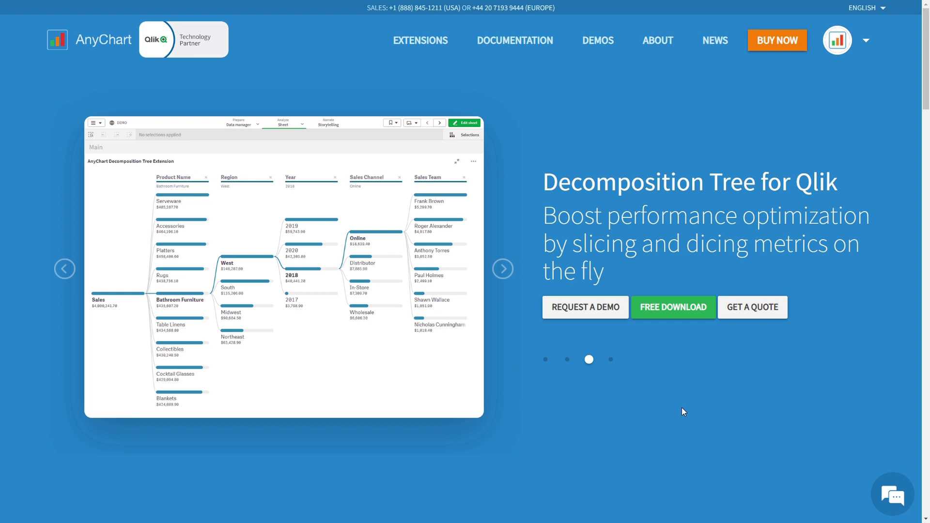
# Request the Enterprise Server download of the Decomposition Tree extension from the free extensions page.
pyautogui.click(680, 307)
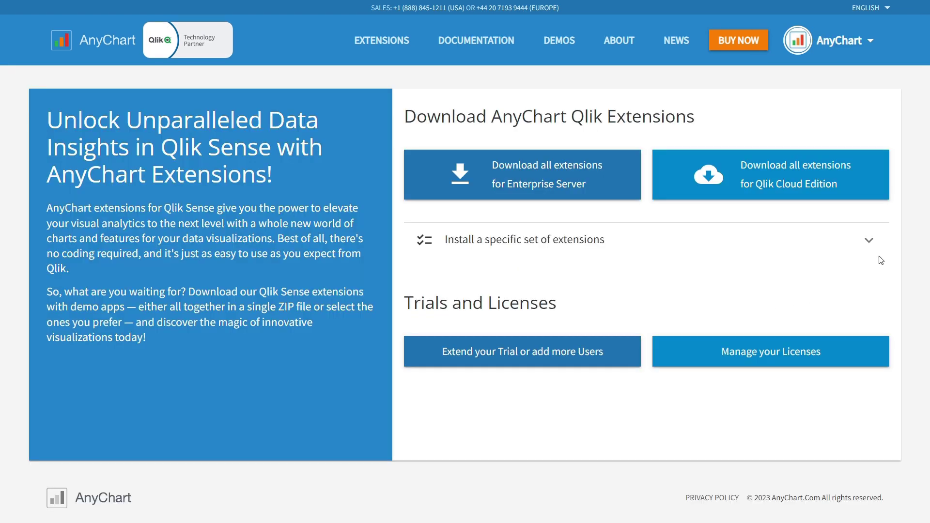
pyautogui.click(872, 245)
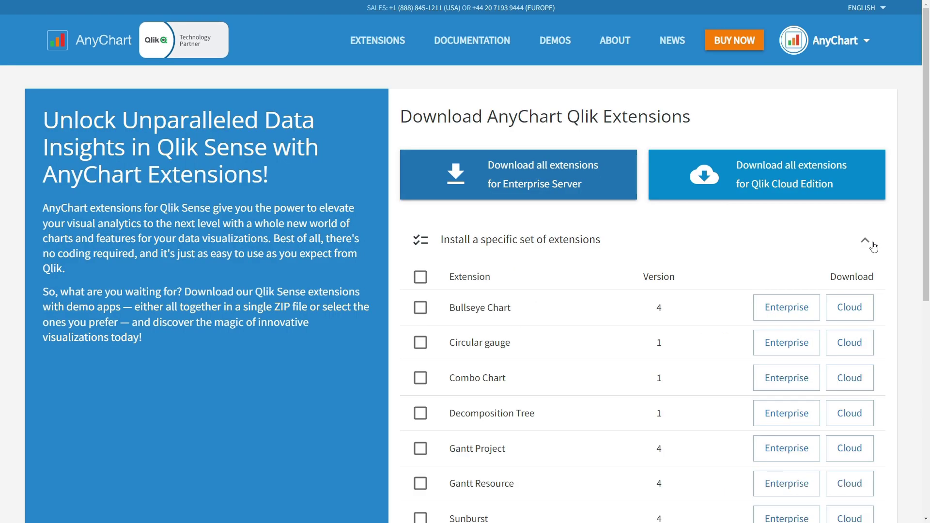
pyautogui.click(785, 415)
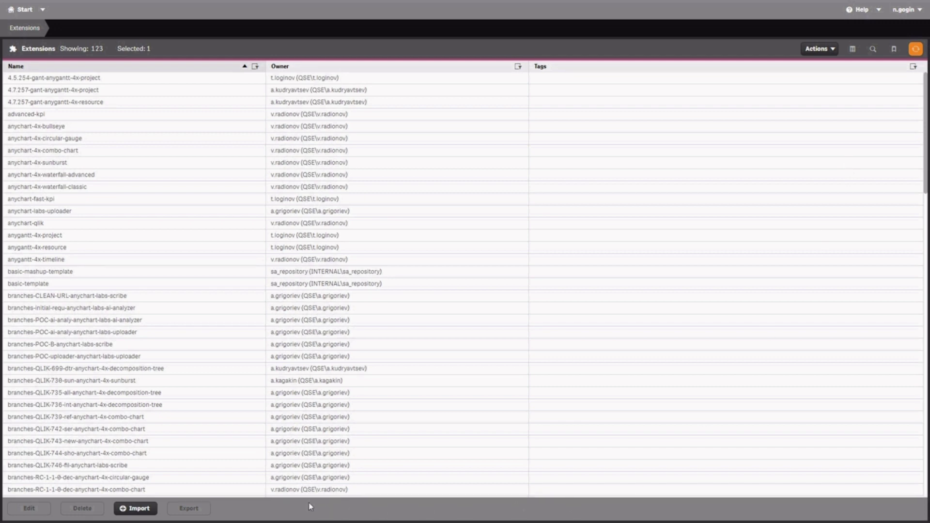
# Import AnyChart_4x-Decomposition_Tree-TRIAL.zip as a new extension in the Management Console.
pyautogui.click(124, 512)
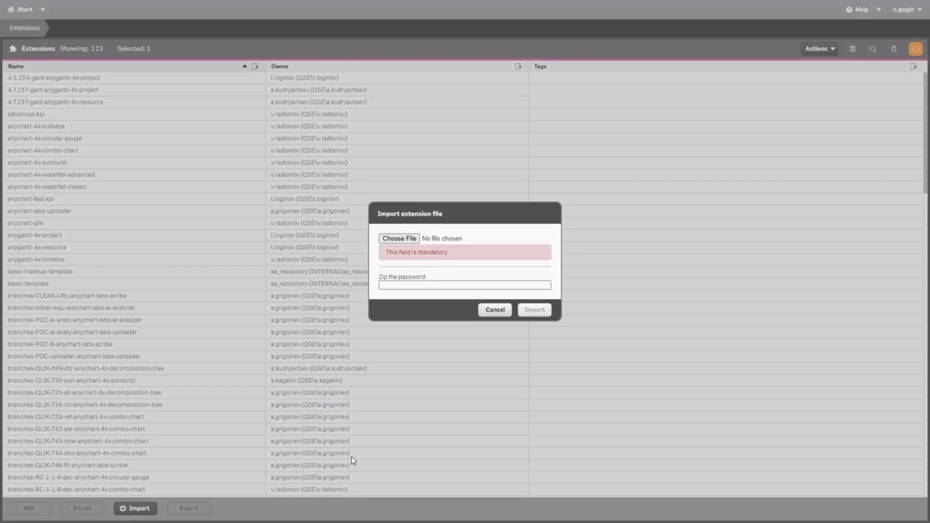
pyautogui.click(405, 238)
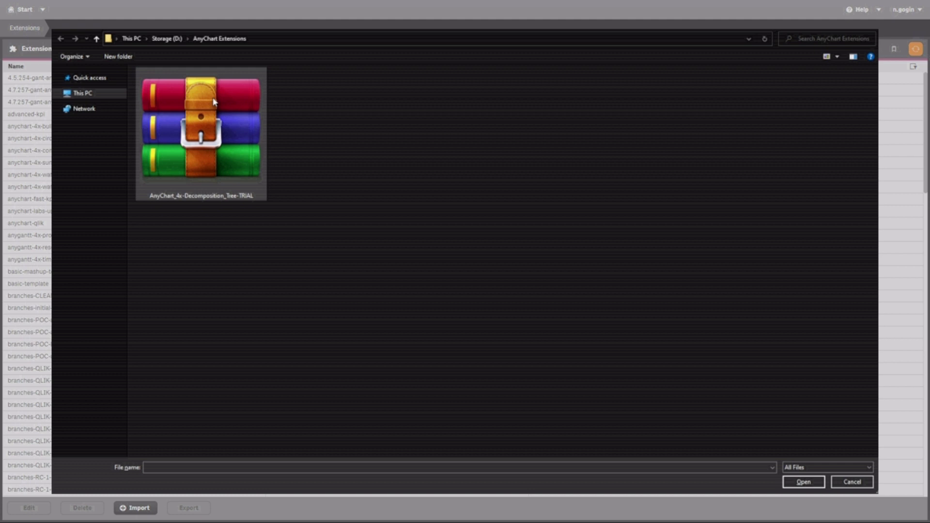
pyautogui.click(213, 102)
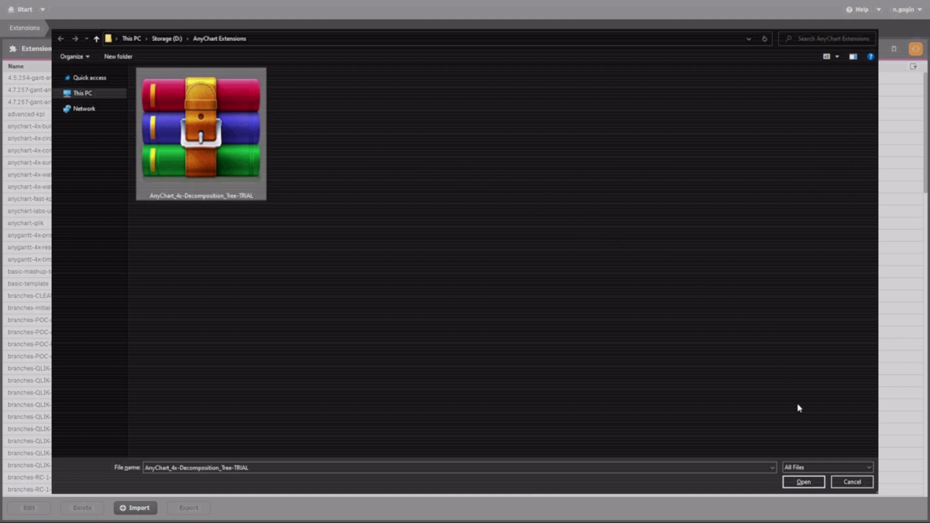
pyautogui.click(810, 485)
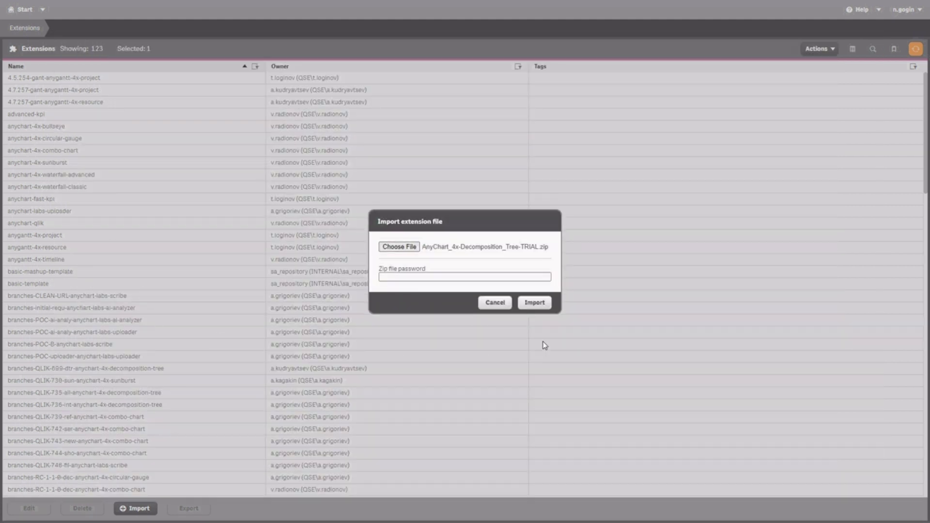
pyautogui.click(535, 302)
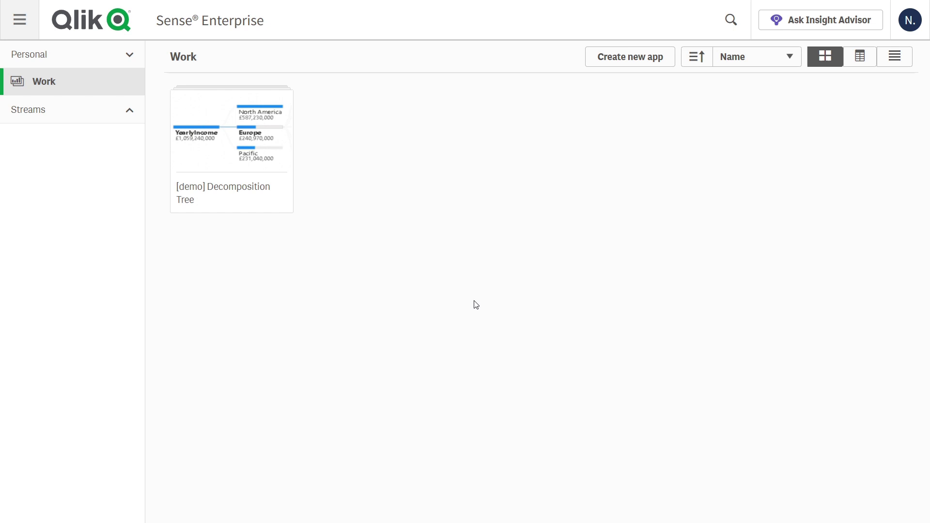
# Create a new app named 'Decomposition Tree Tutorial' and open it.
pyautogui.click(613, 57)
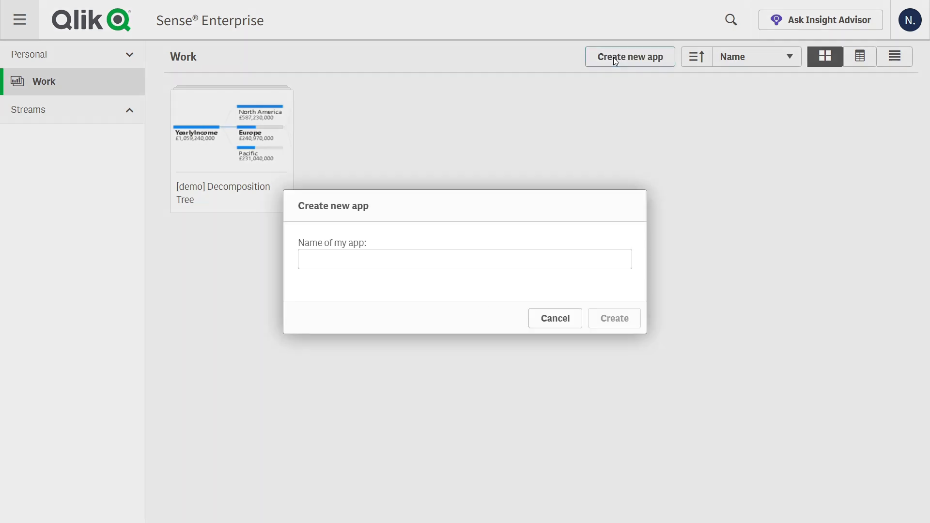
pyautogui.write('Decomposition T')
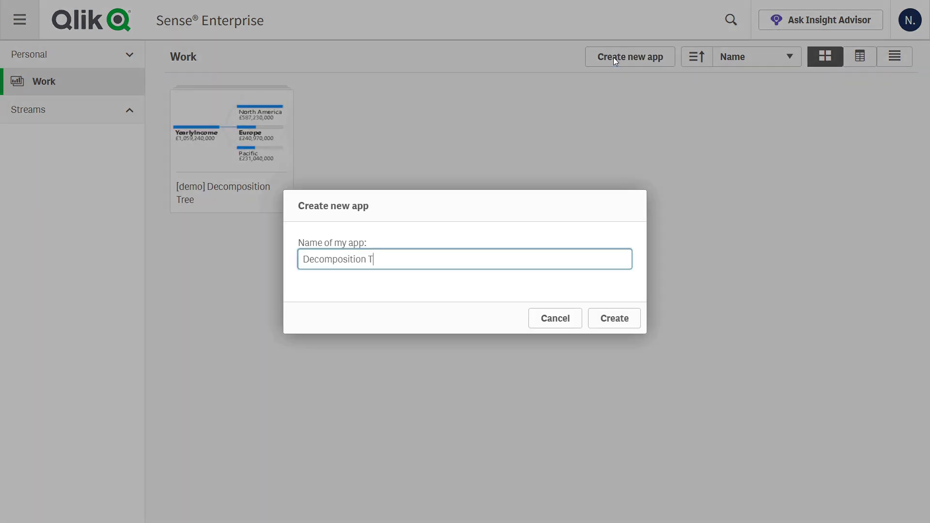
pyautogui.write('ree Tutorial')
pyautogui.click(612, 328)
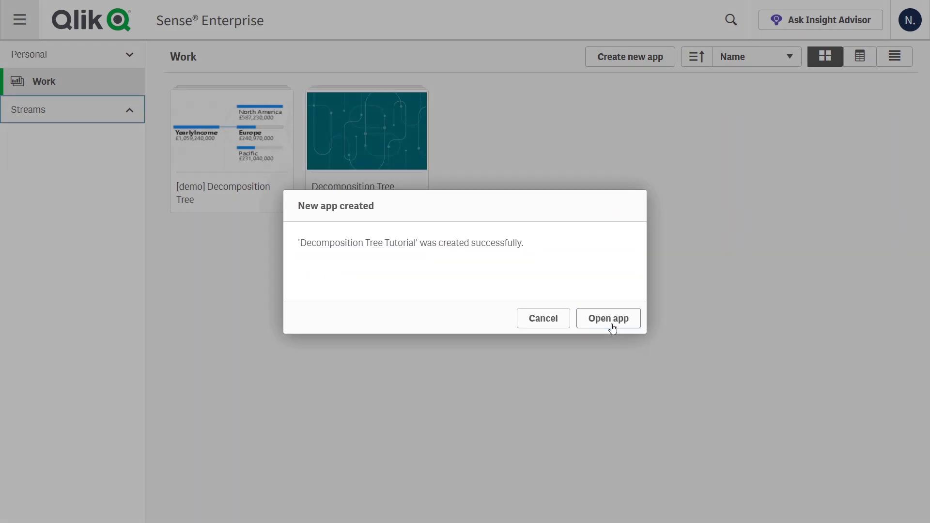
pyautogui.click(605, 320)
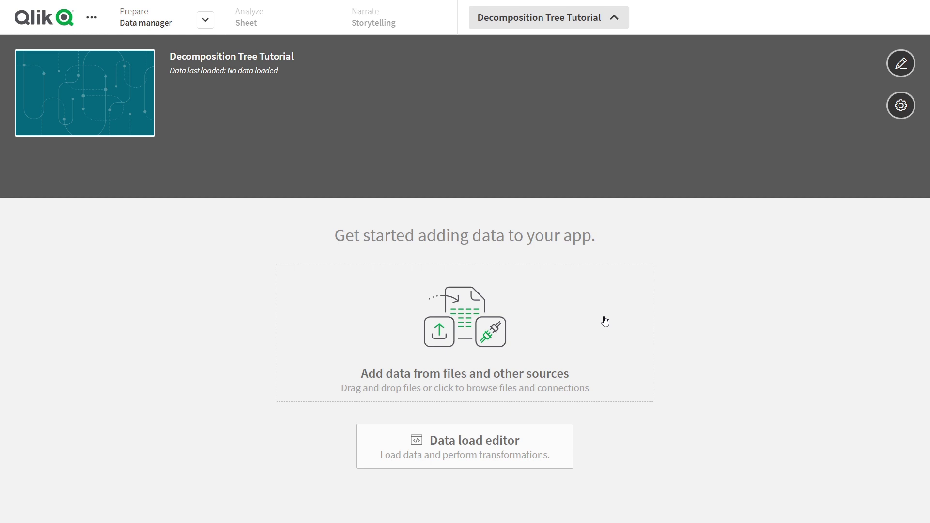
# Upload US Superstore data.xls and load its Orders$ table into the app.
pyautogui.click(465, 355)
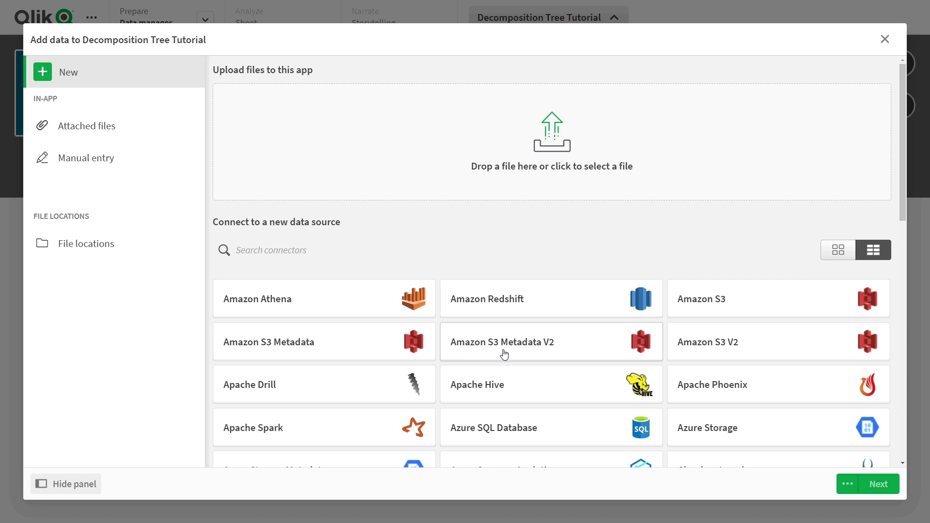
pyautogui.click(551, 149)
pyautogui.doubleClick(118, 122)
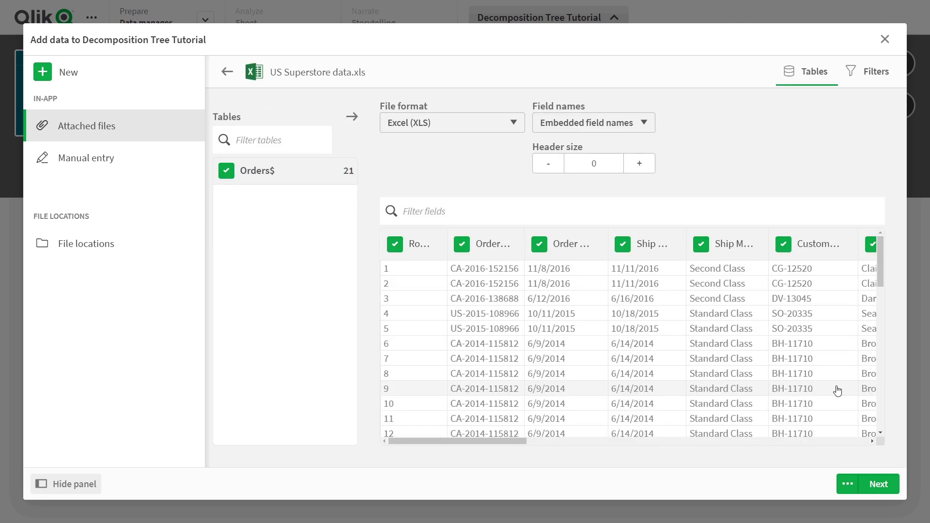
pyautogui.click(877, 484)
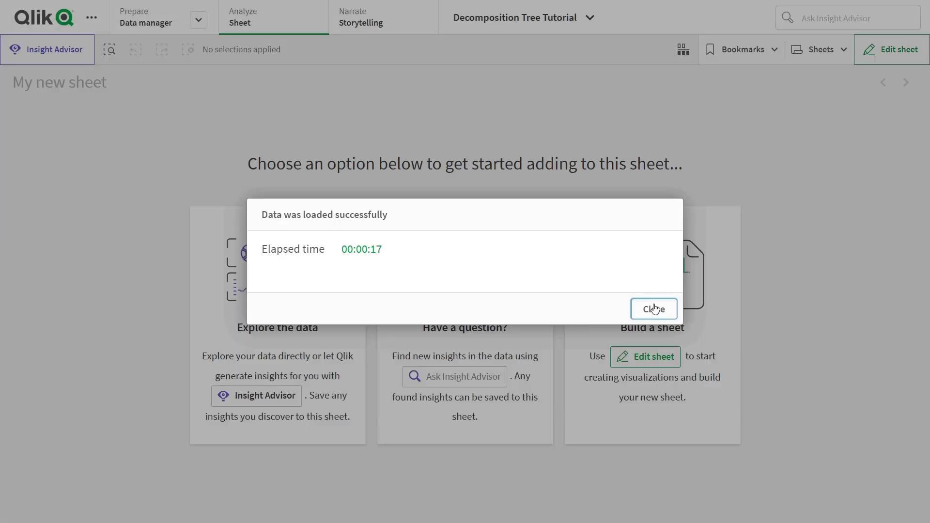
pyautogui.click(654, 309)
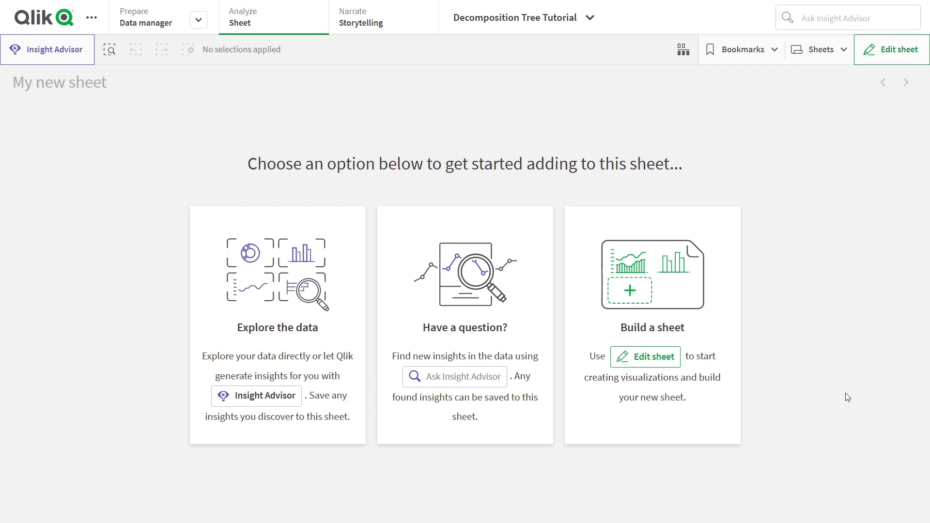
# Edit My new sheet and expand the AnyChart 4 bundle under Custom objects.
pyautogui.click(670, 362)
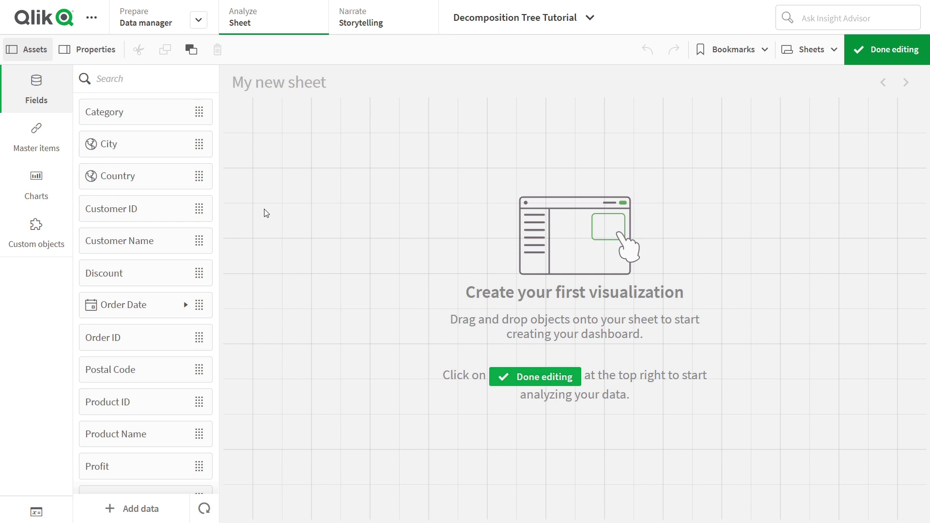
pyautogui.click(46, 228)
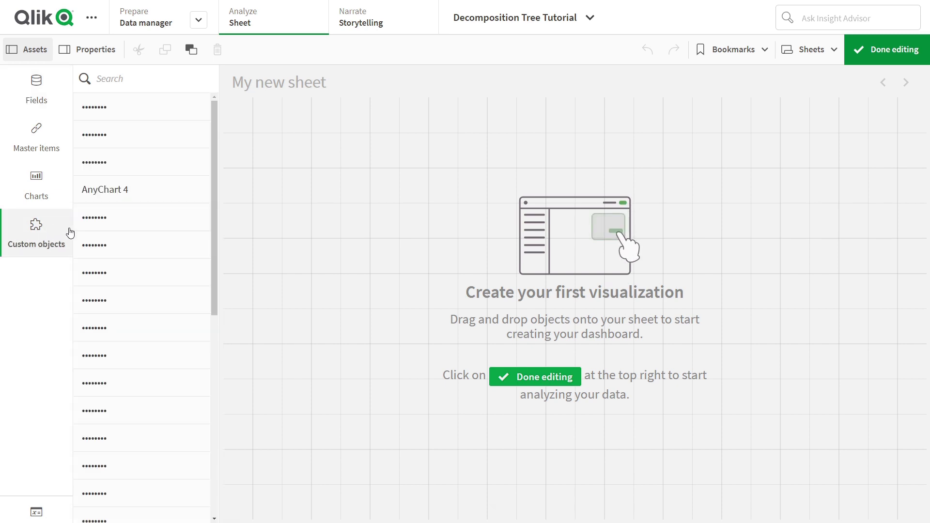
pyautogui.click(125, 195)
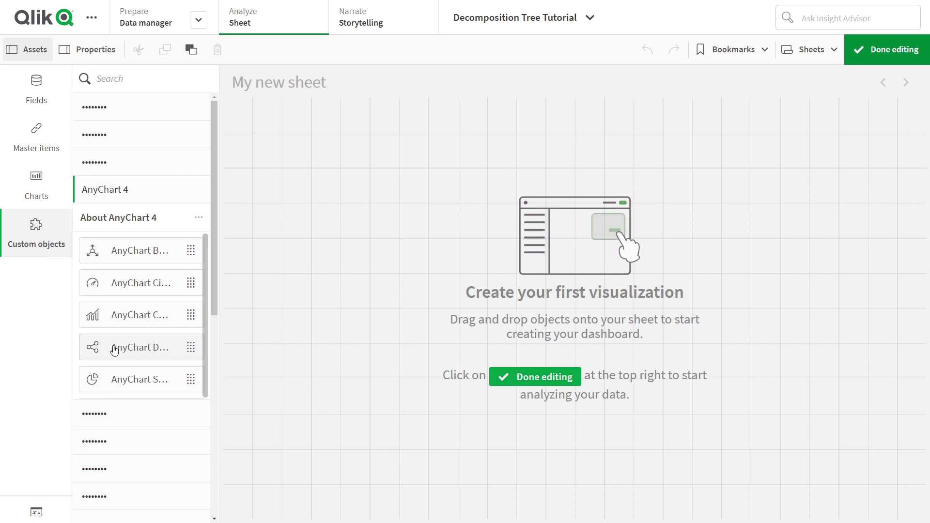
# Place the Decomposition Tree chart on the sheet and enlarge it to fill the sheet.
pyautogui.moveTo(114, 350); pyautogui.dragTo(333, 161)
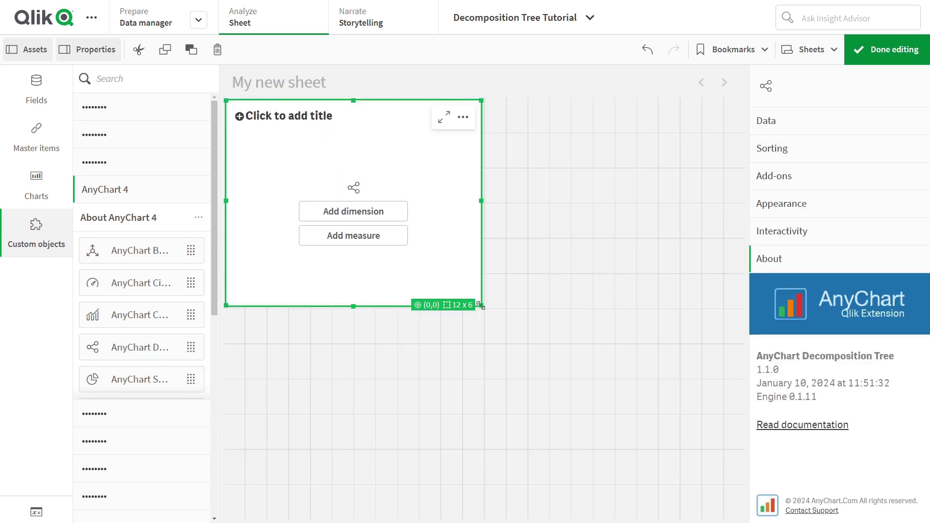
pyautogui.moveTo(481, 305); pyautogui.dragTo(743, 507)
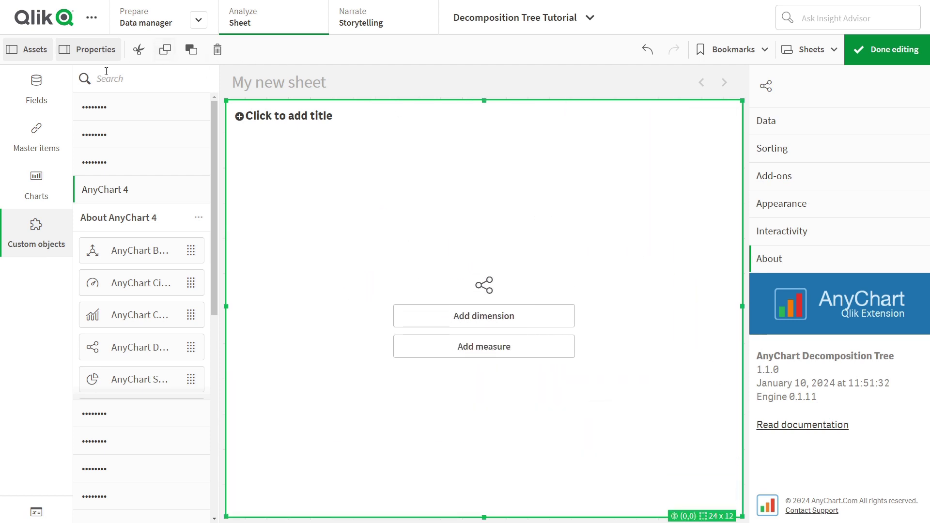
pyautogui.click(36, 92)
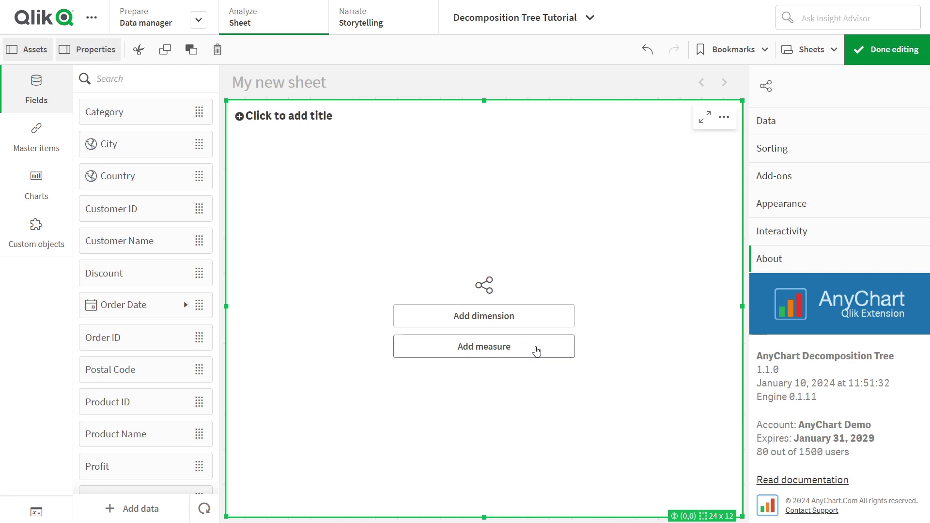
# Add Sum(Sales) as the chart's measure.
pyautogui.click(536, 350)
pyautogui.write('Sales')
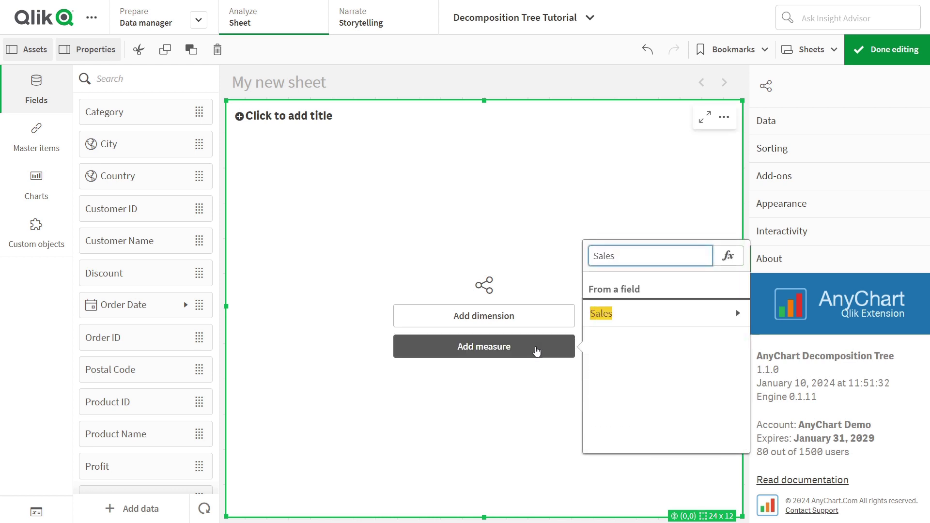
pyautogui.click(646, 313)
pyautogui.click(605, 307)
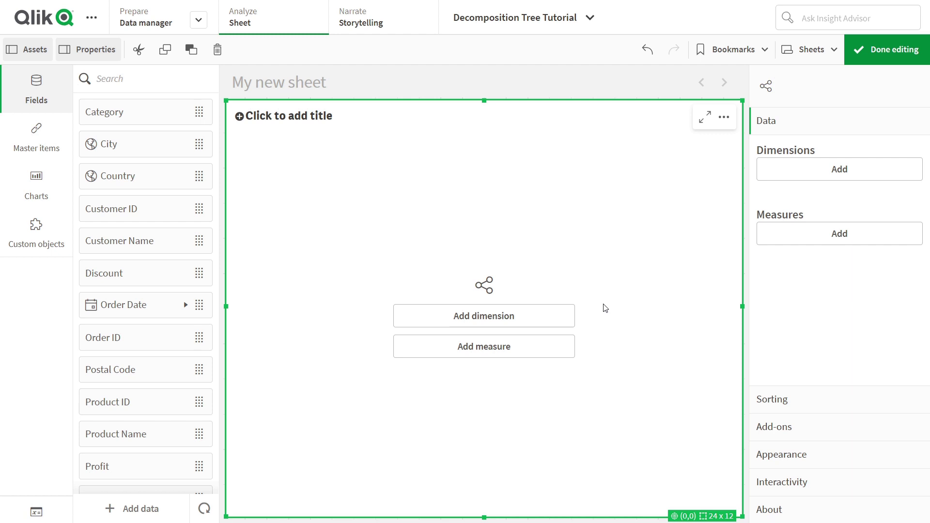
# Add Region, State, City, Ship Mode and Segment as the tree's dimensions.
pyautogui.click(788, 178)
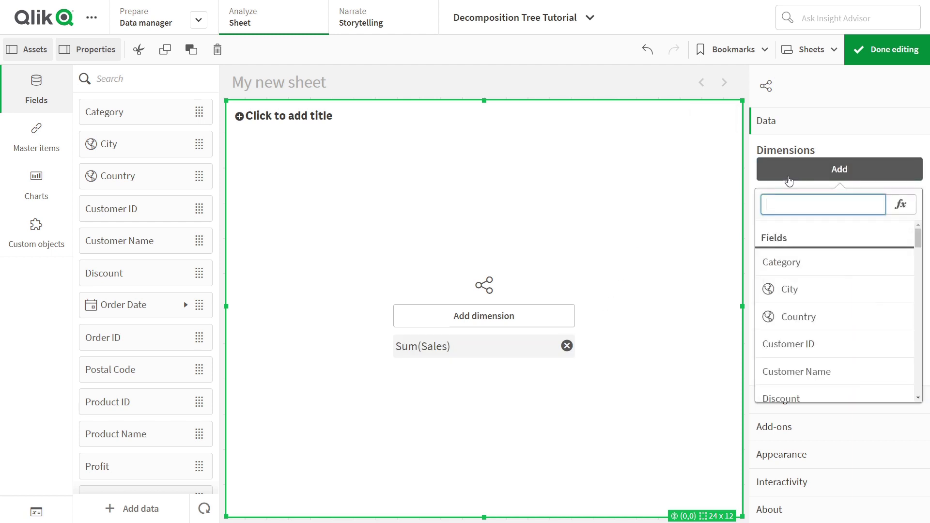
pyautogui.write('Region')
pyautogui.click(806, 264)
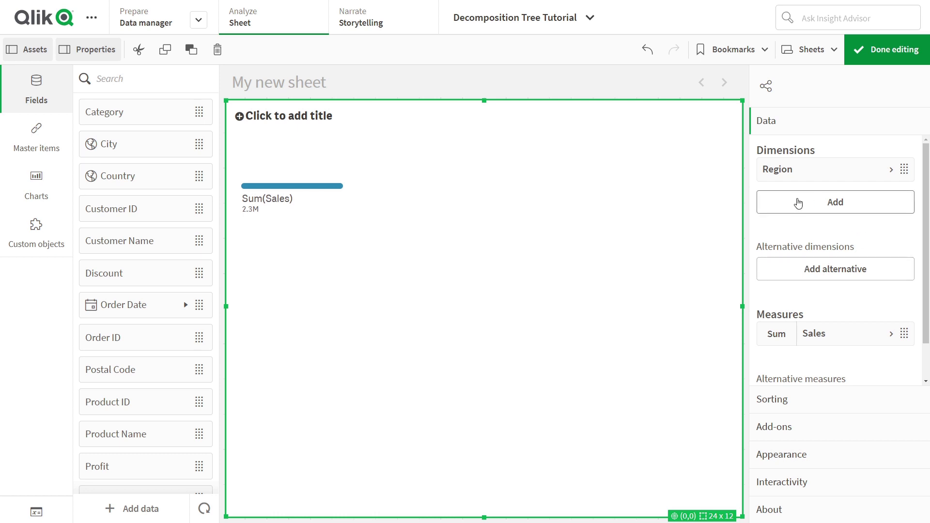
pyautogui.click(794, 203)
pyautogui.write('State')
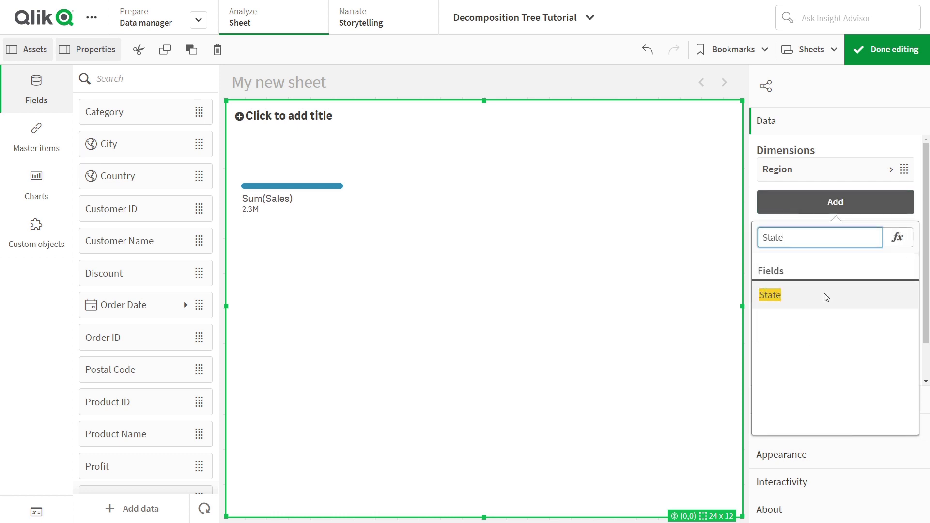
pyautogui.click(814, 298)
pyautogui.click(834, 235)
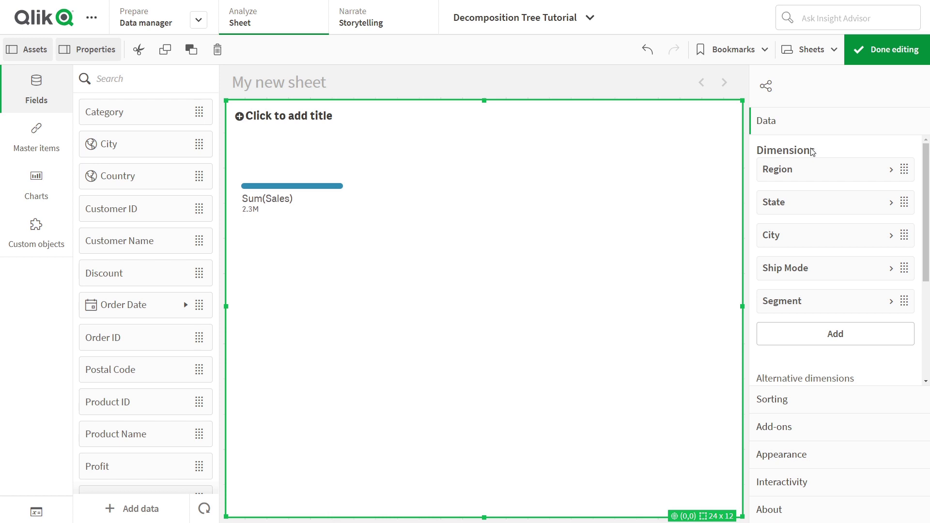
# Label the measure 'Total Sales' and the Segment dimension 'Customer Type', then finish editing.
pyautogui.moveTo(925, 147); pyautogui.dragTo(922, 266)
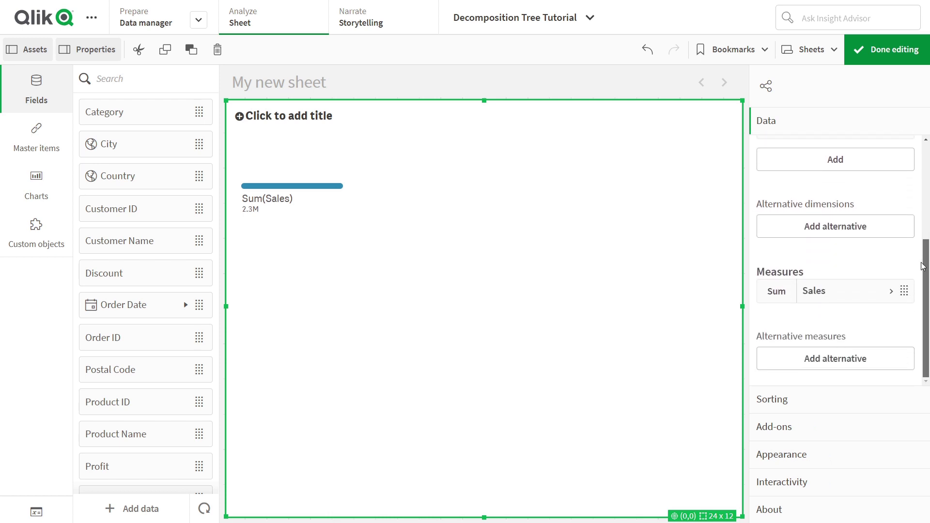
pyautogui.click(835, 291)
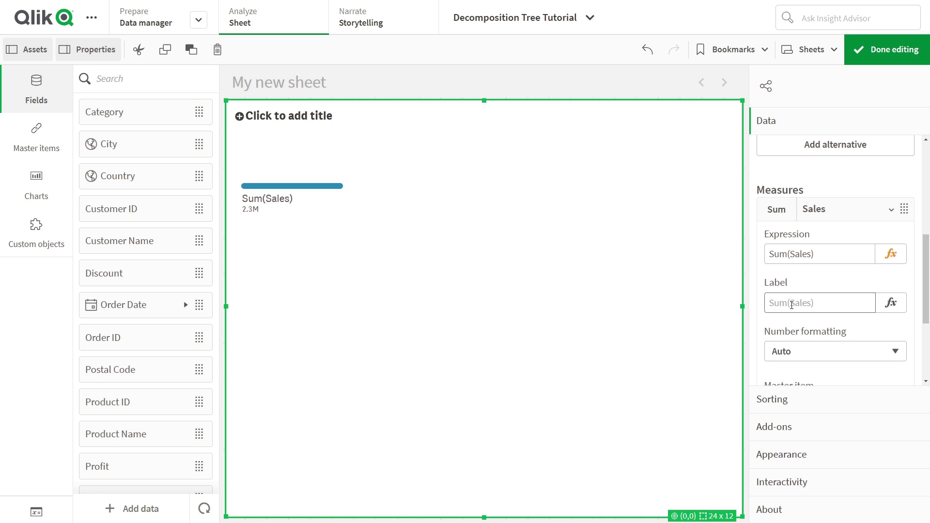
pyautogui.click(791, 304)
pyautogui.write('Total Sales')
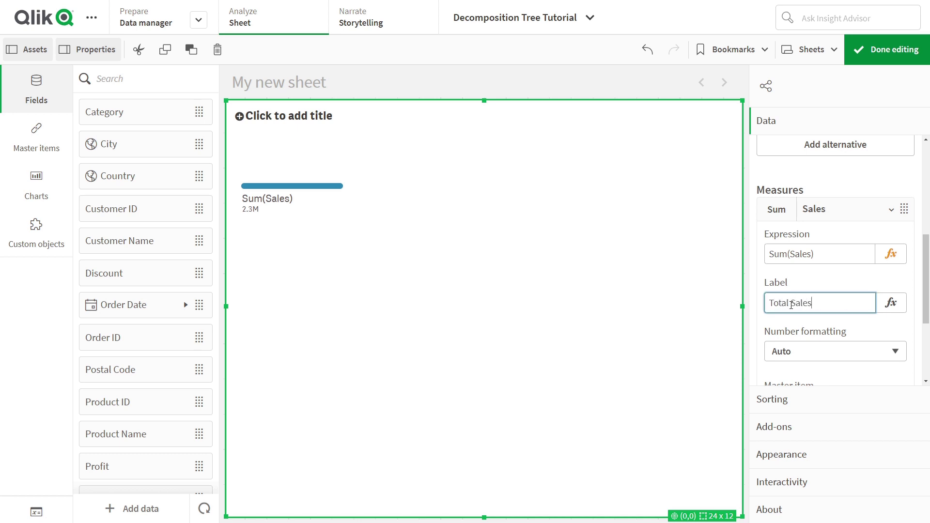
pyautogui.moveTo(921, 306); pyautogui.dragTo(920, 236)
pyautogui.click(842, 243)
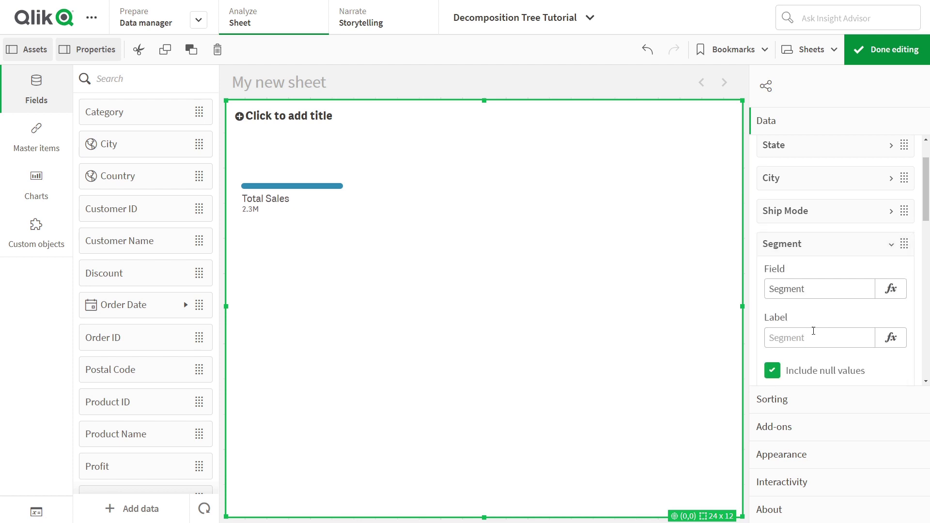
pyautogui.click(797, 339)
pyautogui.write('Customer Type')
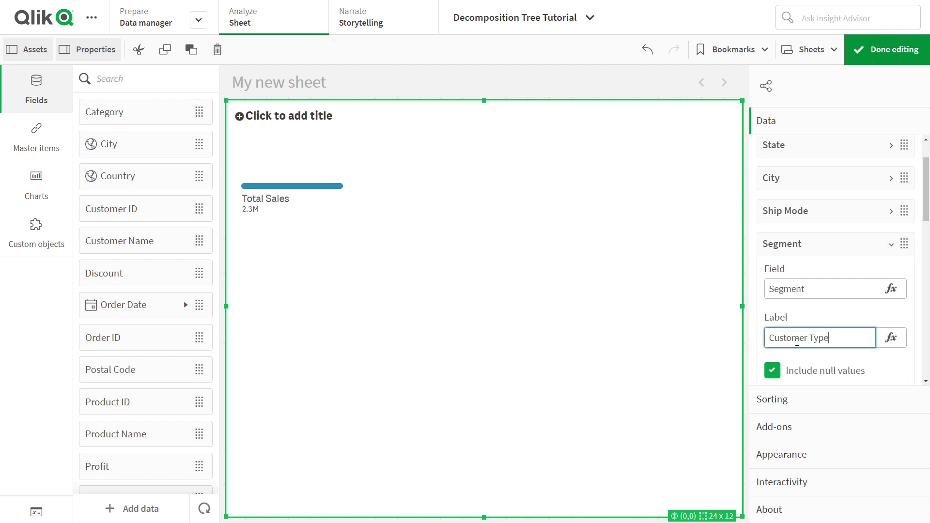
pyautogui.click(841, 246)
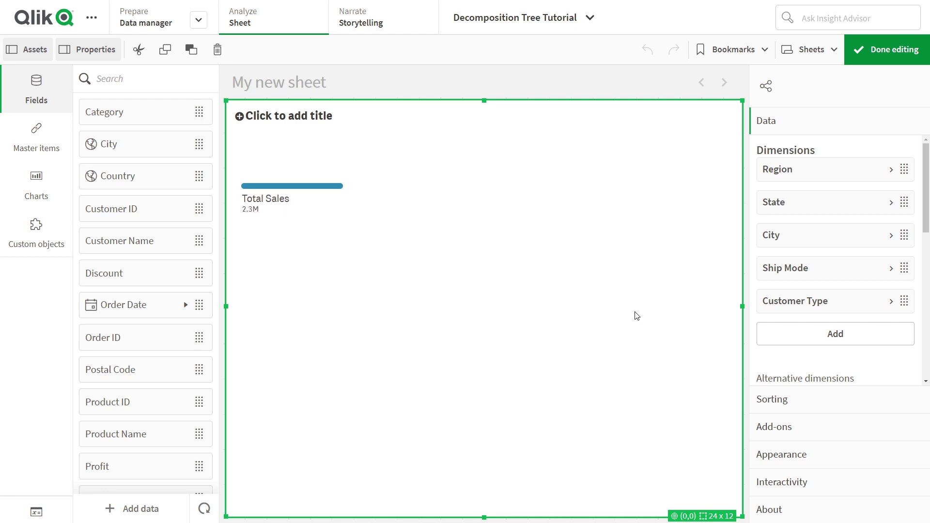
pyautogui.click(892, 63)
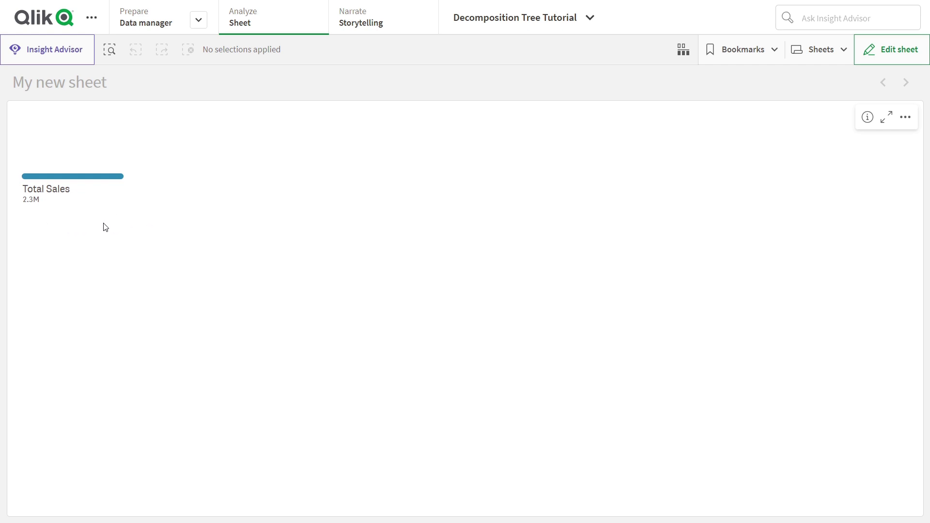
# Break Total Sales down by Region and West by State, then Central's Texas by Ship Mode.
pyautogui.moveTo(83, 200)
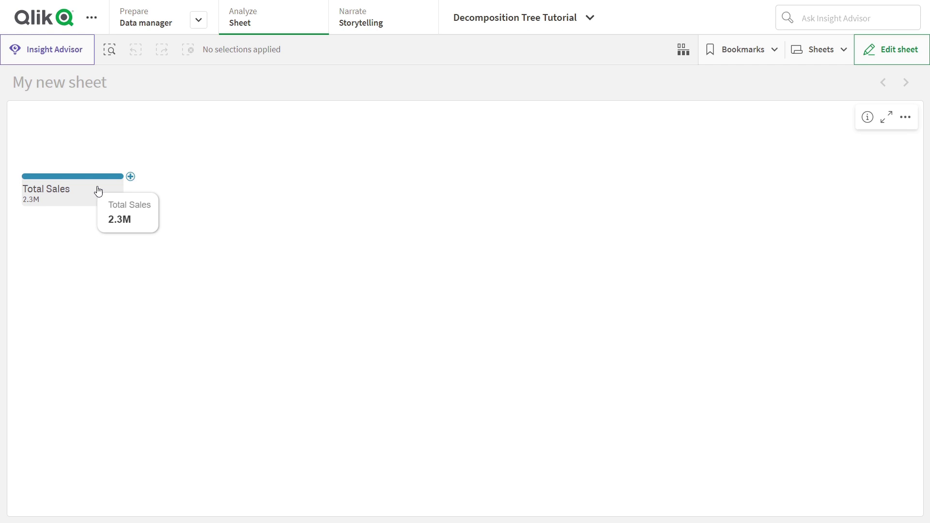
pyautogui.click(130, 177)
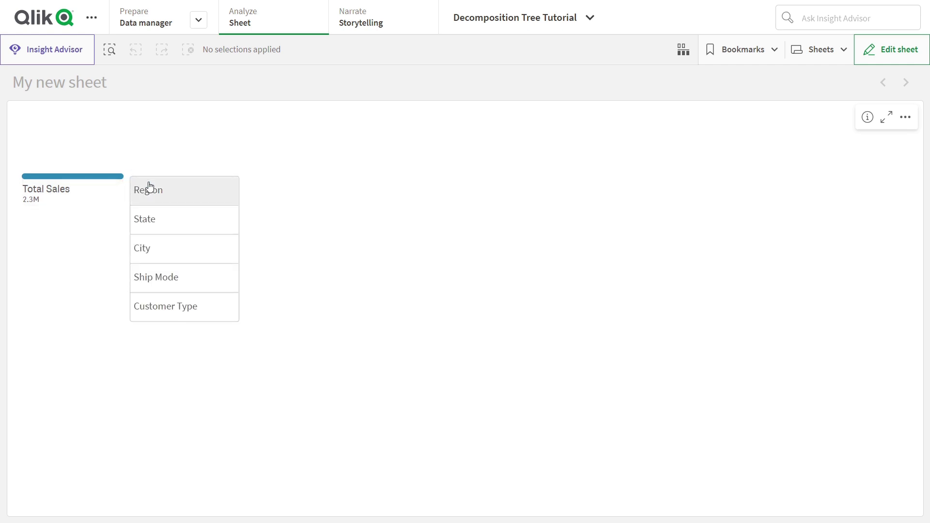
pyautogui.click(162, 197)
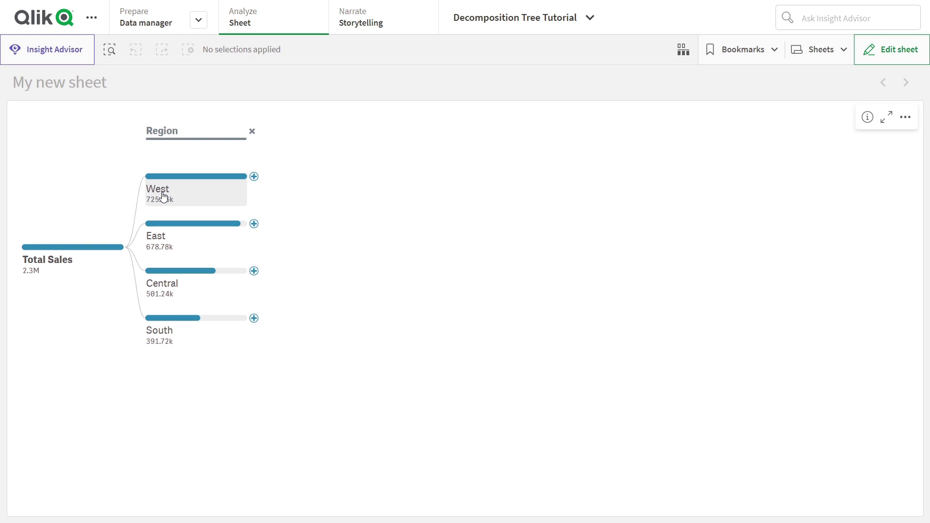
pyautogui.click(254, 178)
pyautogui.click(275, 192)
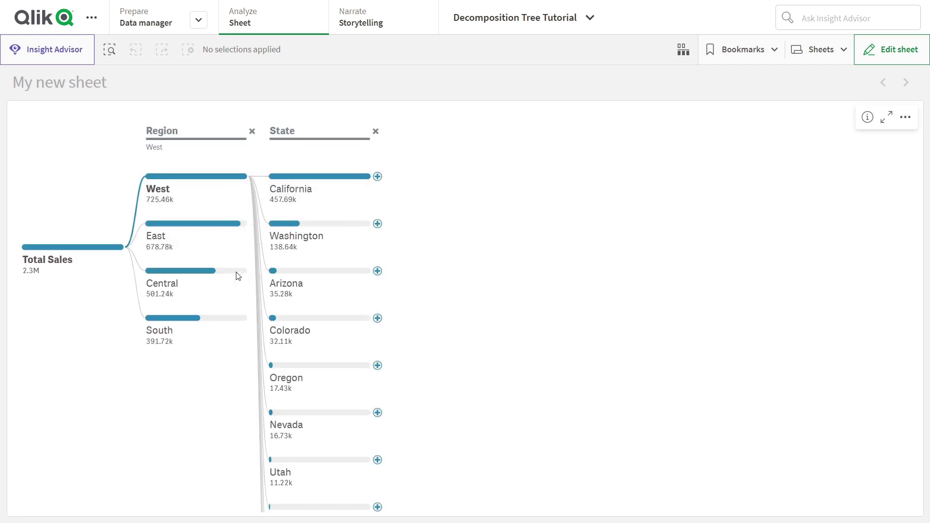
pyautogui.click(253, 275)
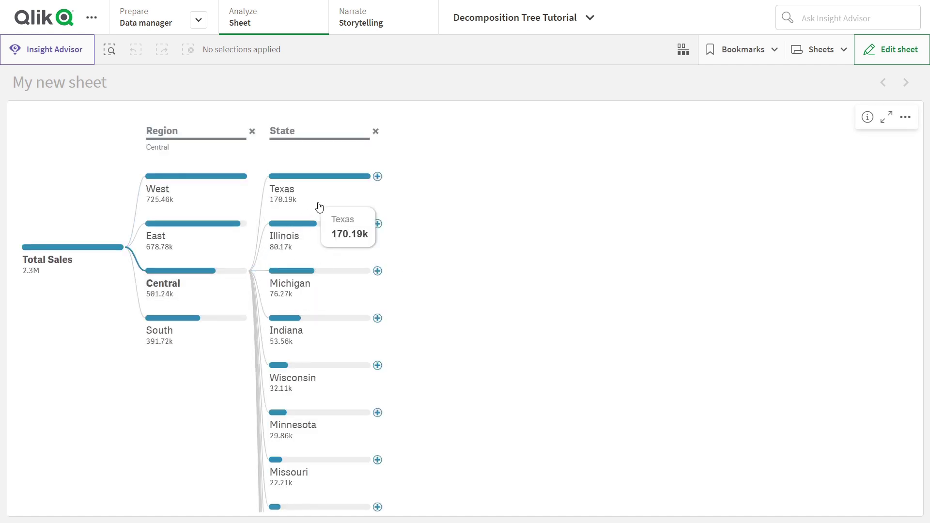
pyautogui.click(377, 177)
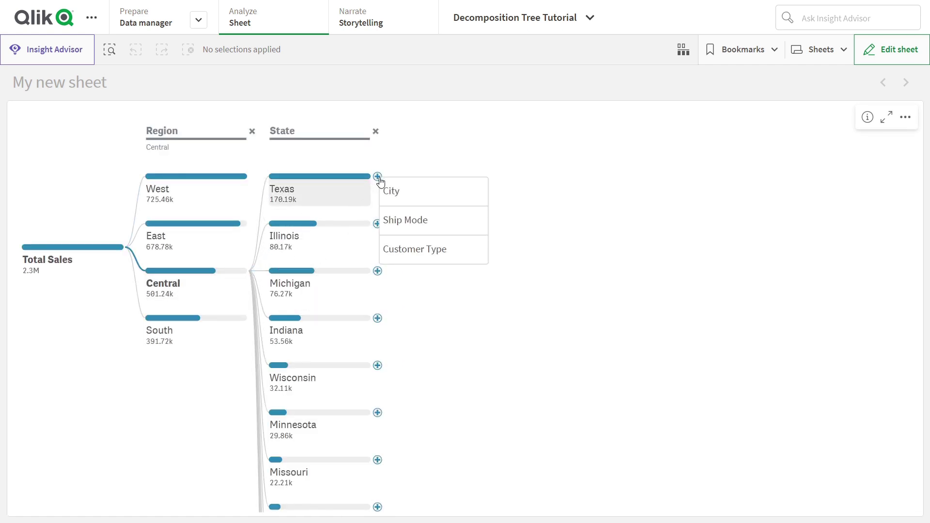
pyautogui.click(398, 214)
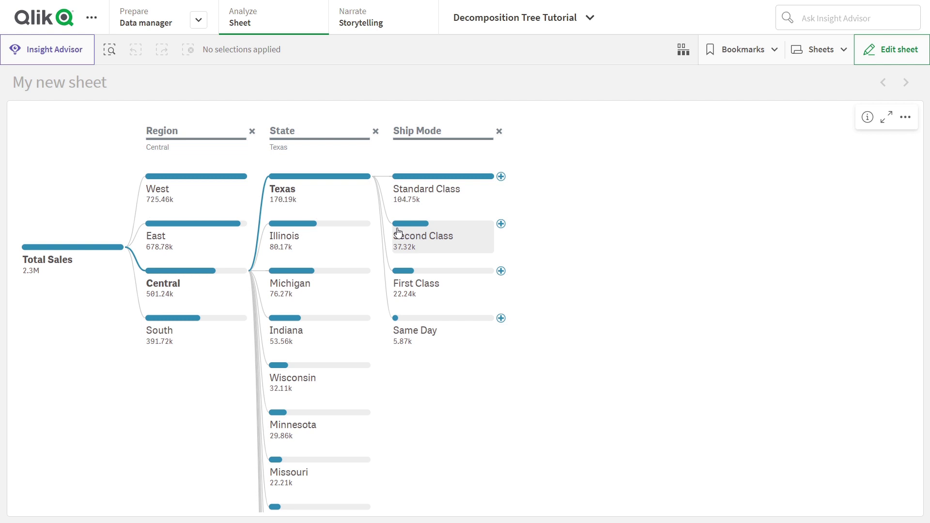
# Remove the State level, then break Standard Class down by City.
pyautogui.click(375, 132)
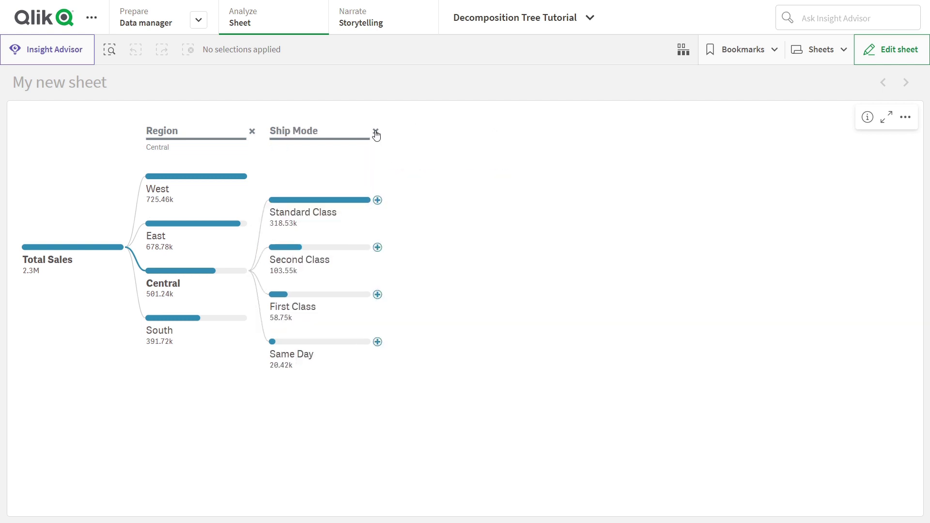
pyautogui.click(377, 200)
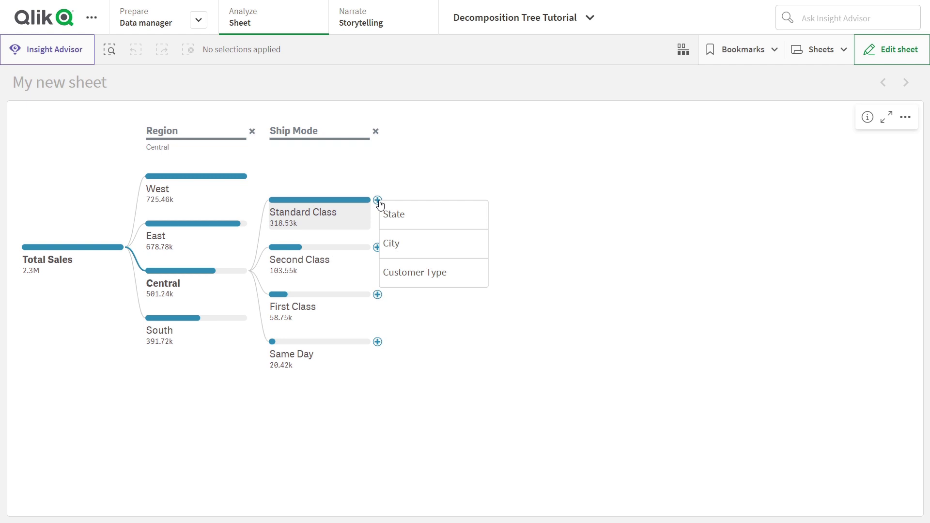
pyautogui.click(405, 243)
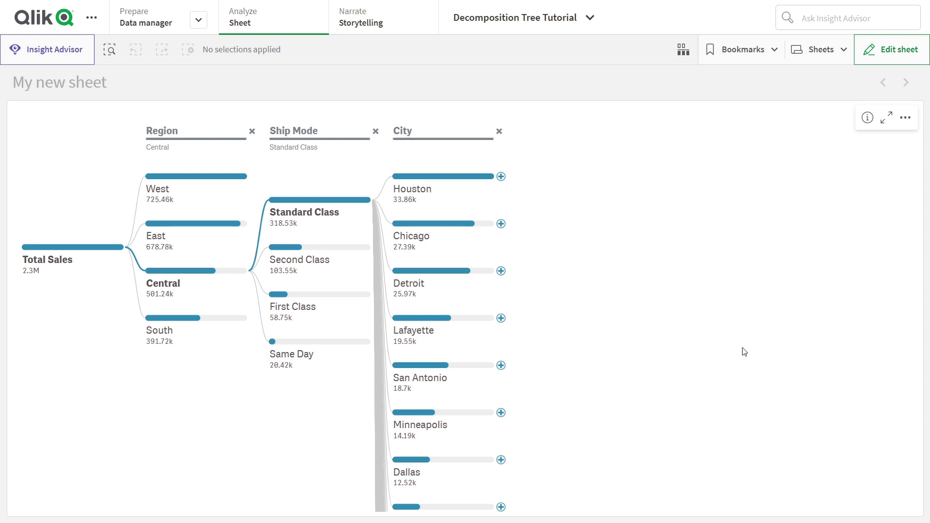
pyautogui.click(880, 53)
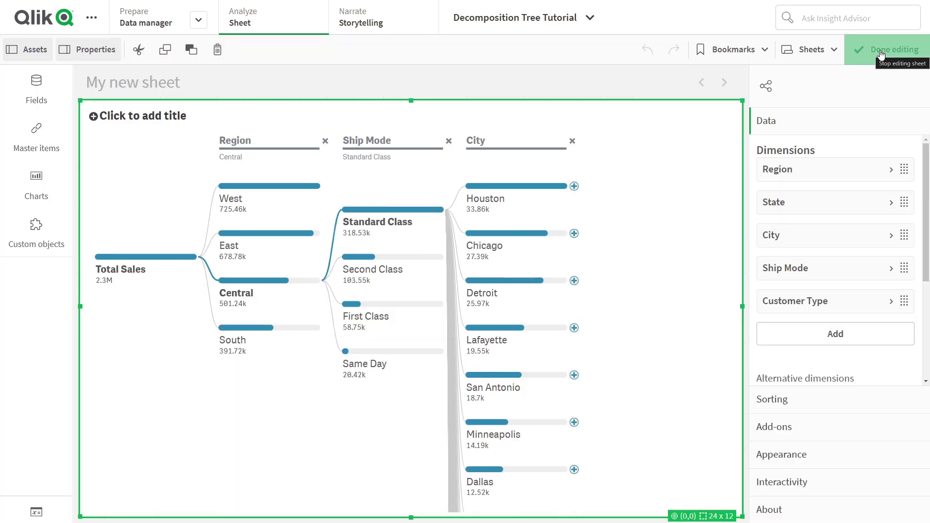
pyautogui.click(780, 454)
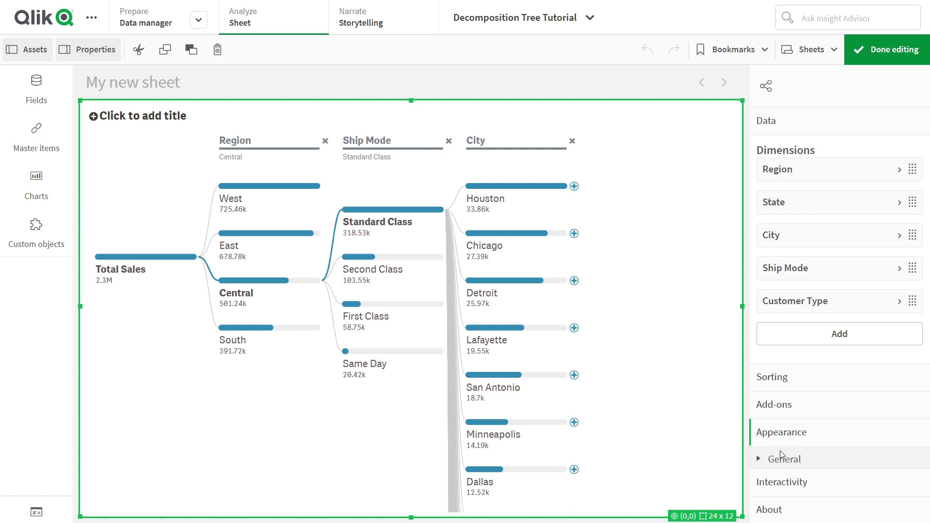
pyautogui.click(791, 233)
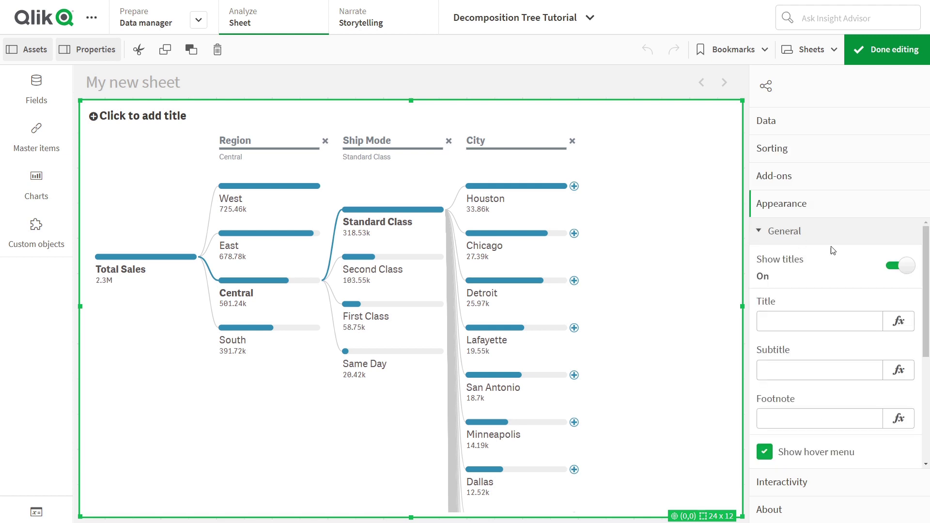
pyautogui.scroll(-3, 925, 275)
pyautogui.scroll(1, 925, 275)
pyautogui.scroll(2, 893, 234)
pyautogui.click(795, 234)
pyautogui.click(830, 258)
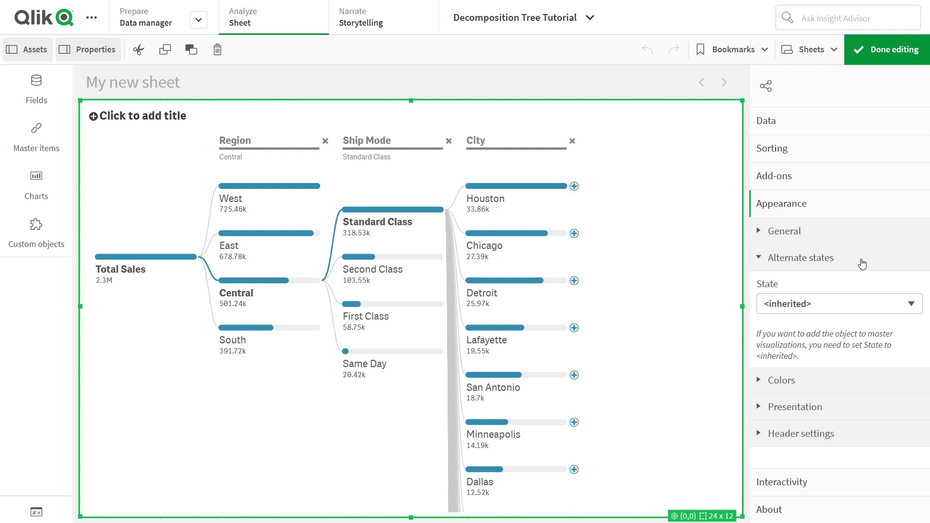
pyautogui.click(817, 264)
pyautogui.click(804, 286)
pyautogui.click(831, 294)
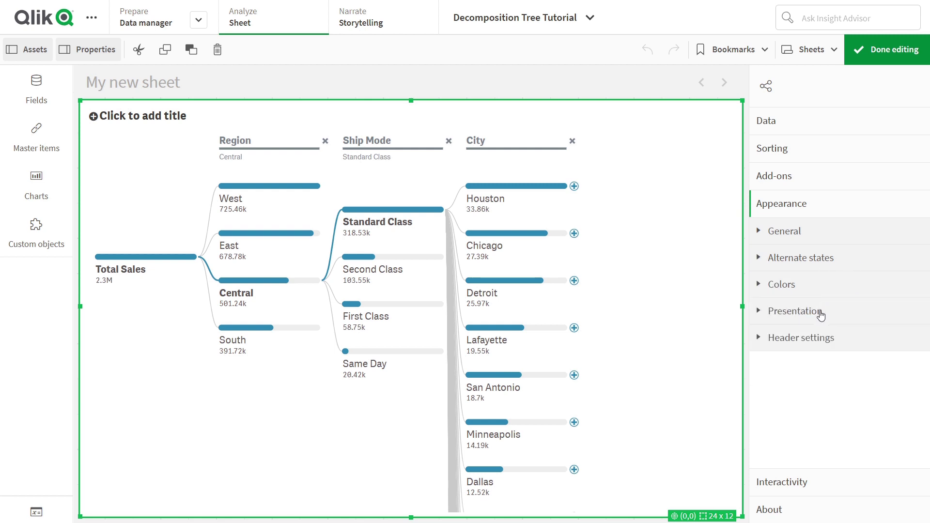
pyautogui.click(821, 312)
pyautogui.scroll(-3, 918, 291)
pyautogui.scroll(2, 921, 323)
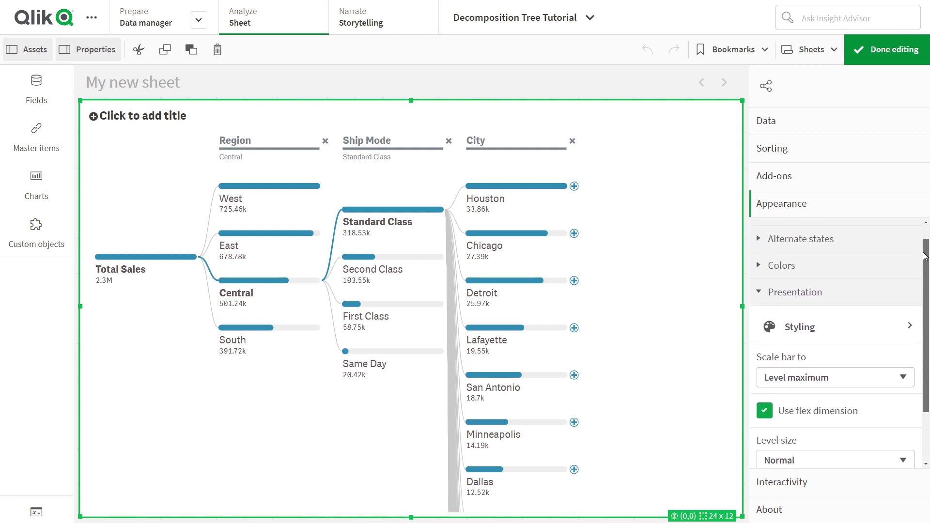
pyautogui.click(804, 298)
pyautogui.click(795, 339)
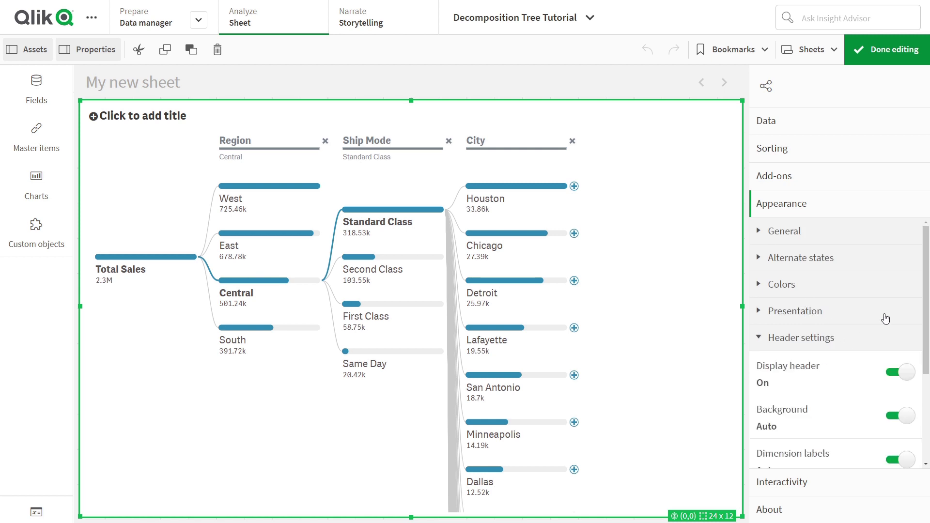
pyautogui.scroll(-3, 921, 305)
pyautogui.scroll(2, 922, 305)
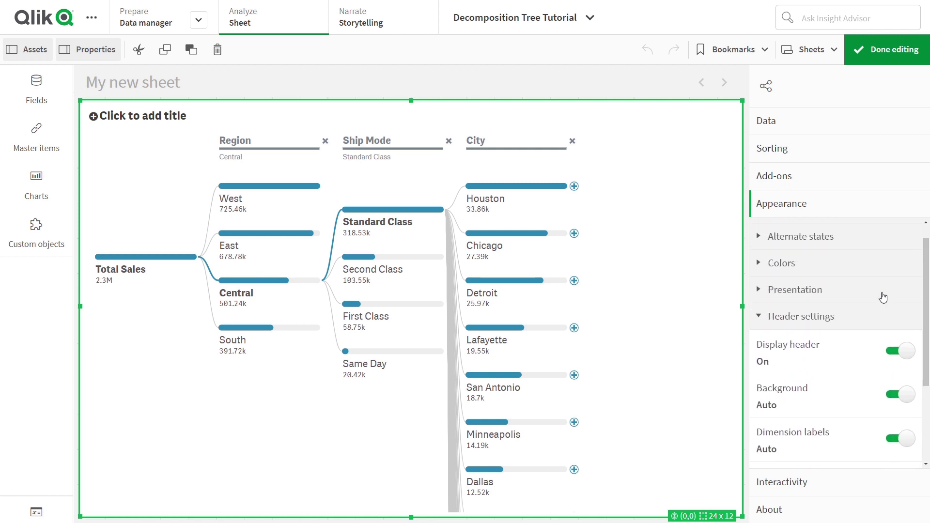
pyautogui.click(794, 315)
pyautogui.click(873, 50)
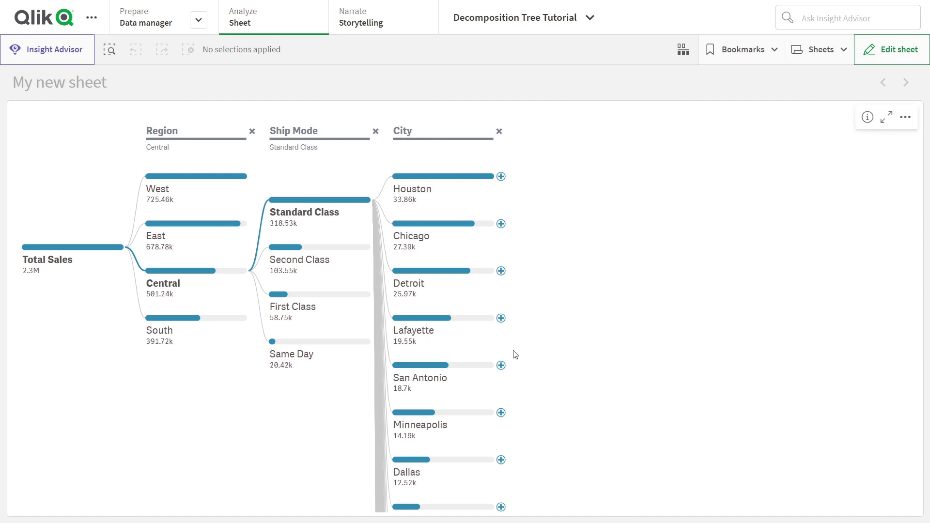
# In edit mode, turn on Limit items per column and set the minimum items per column to 7.
pyautogui.scroll(-3, 514, 291)
pyautogui.scroll(3, 517, 207)
pyautogui.click(893, 49)
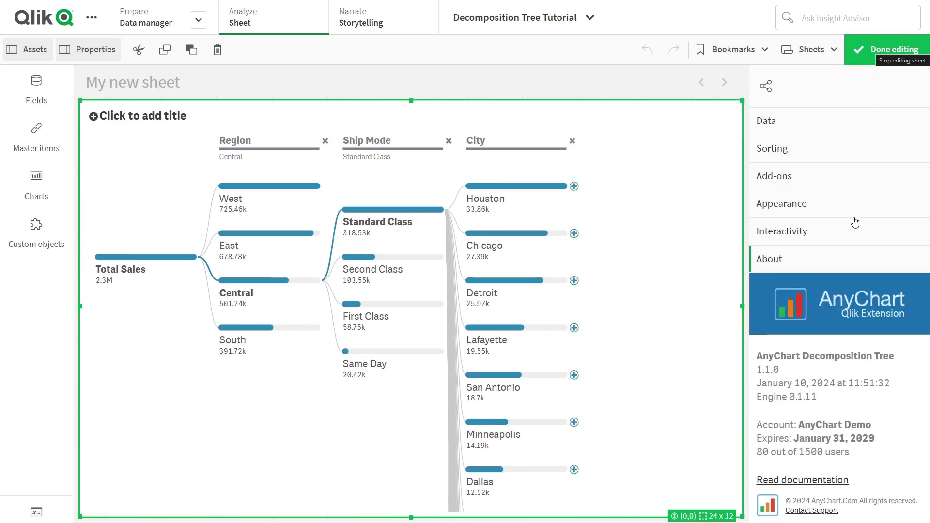
pyautogui.click(782, 207)
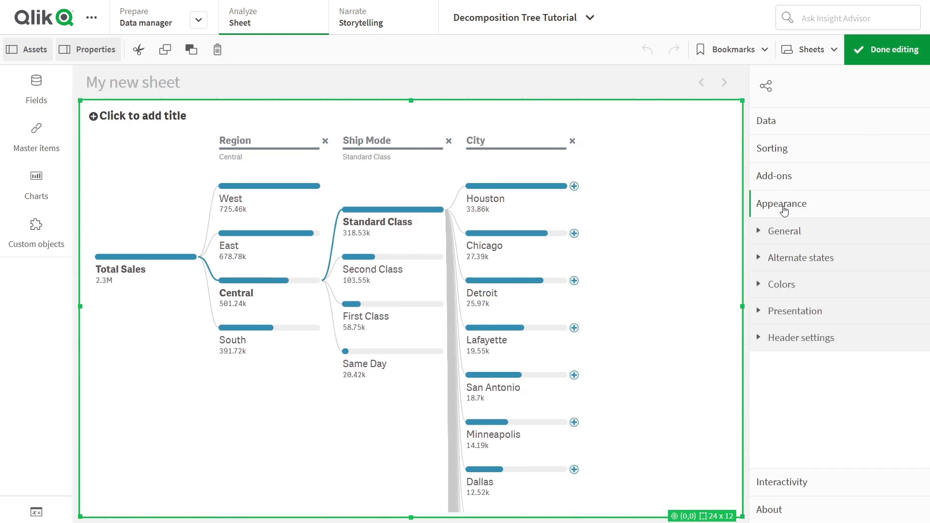
pyautogui.click(778, 318)
pyautogui.moveTo(923, 283); pyautogui.dragTo(908, 345)
pyautogui.click(764, 425)
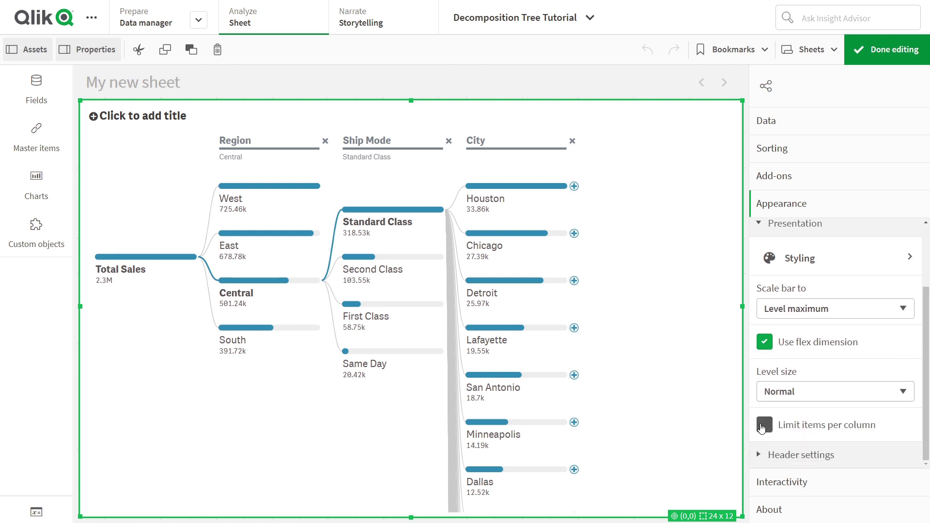
pyautogui.moveTo(927, 351); pyautogui.dragTo(925, 378)
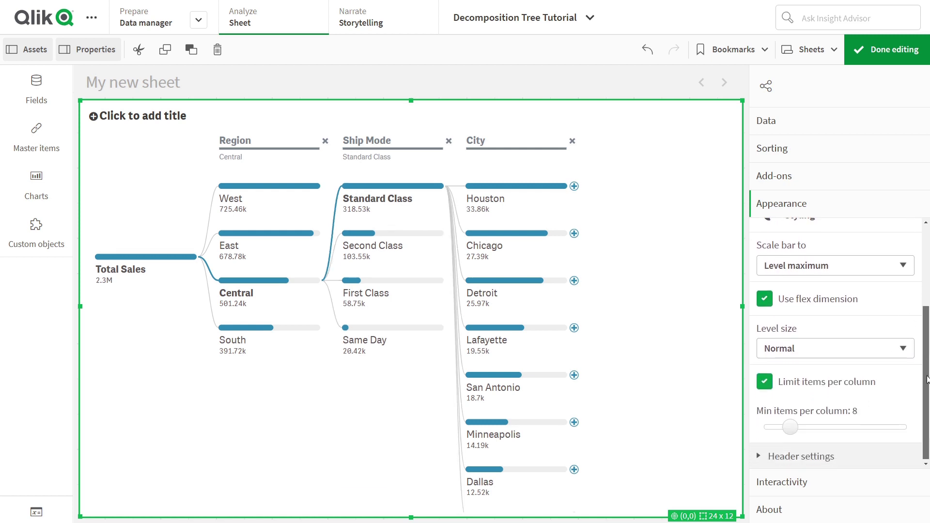
pyautogui.moveTo(790, 428)
pyautogui.moveTo(791, 429); pyautogui.dragTo(786, 430)
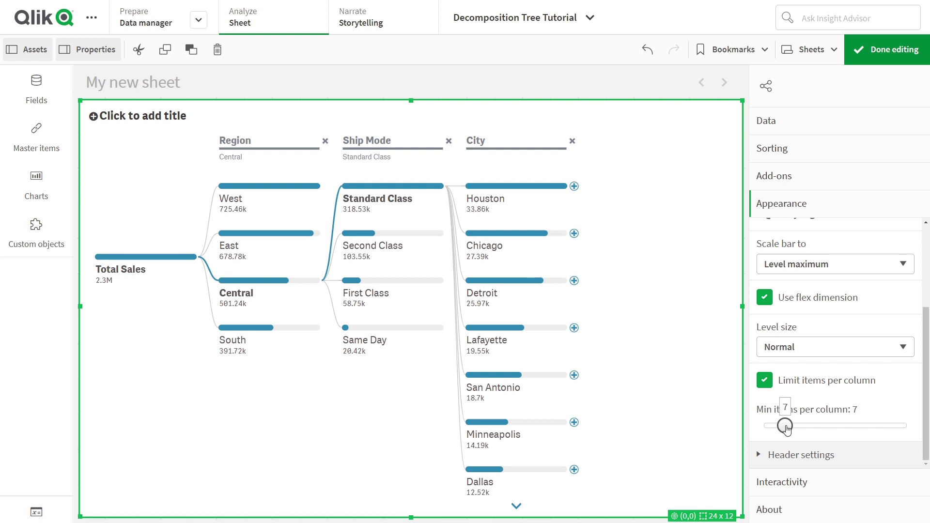
# Leave edit mode and page down through the City column, then back to the top.
pyautogui.click(886, 50)
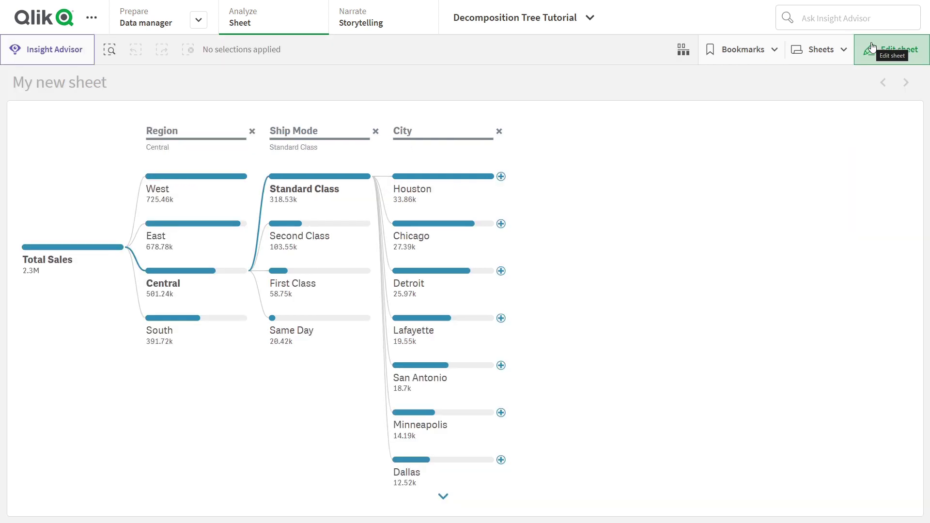
pyautogui.click(443, 496)
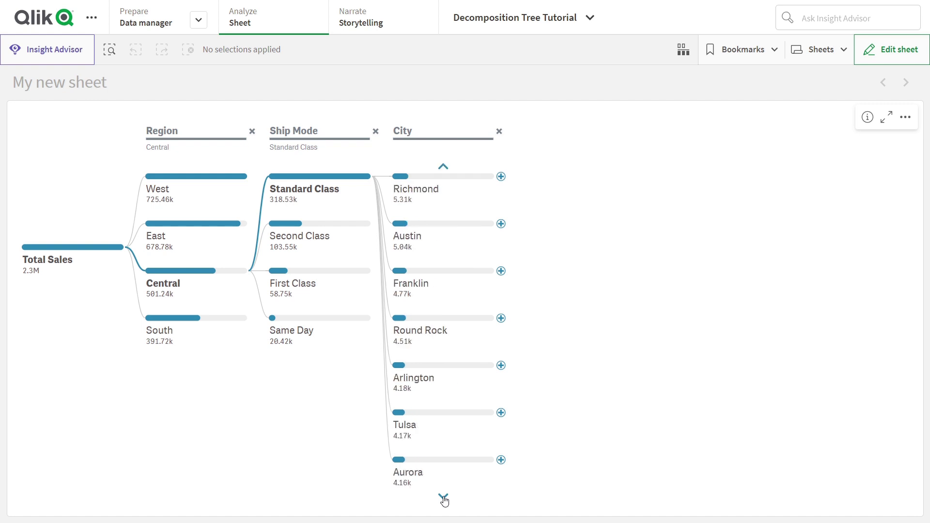
pyautogui.click(443, 496)
pyautogui.click(443, 497)
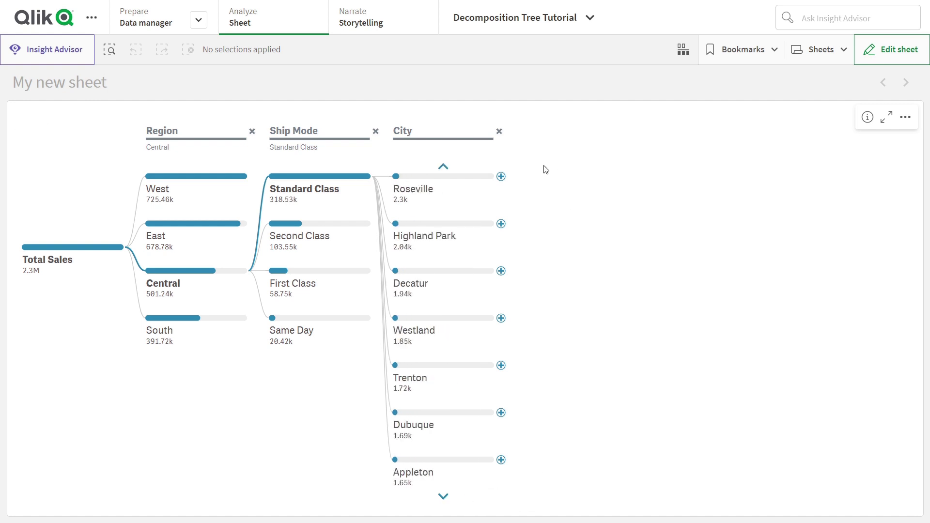
pyautogui.click(443, 168)
pyautogui.click(443, 168)
pyautogui.click(443, 168)
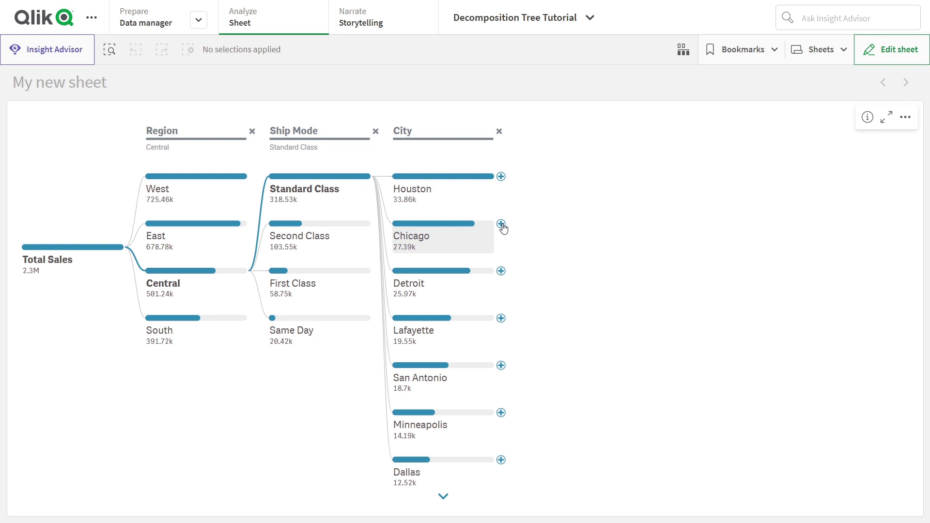
# Drill Chicago down by State, then break Illinois down by Customer Type.
pyautogui.click(502, 225)
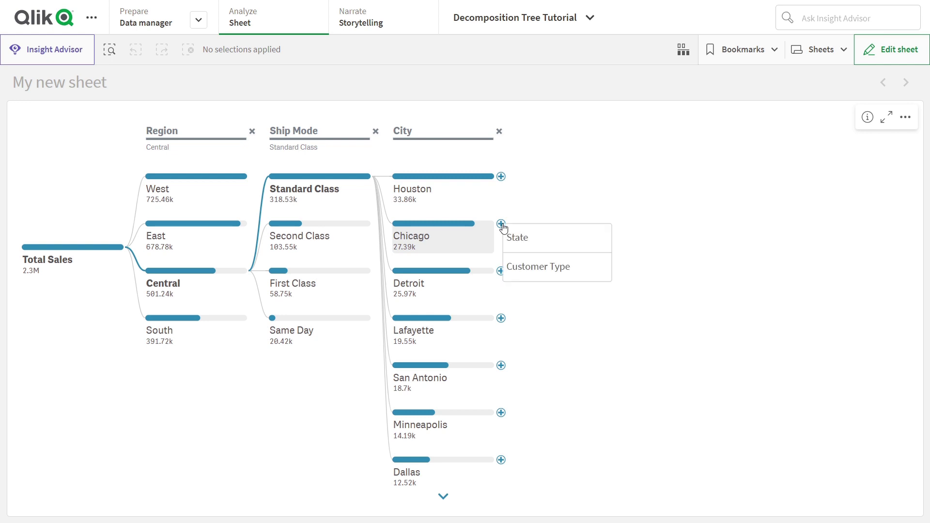
pyautogui.click(535, 242)
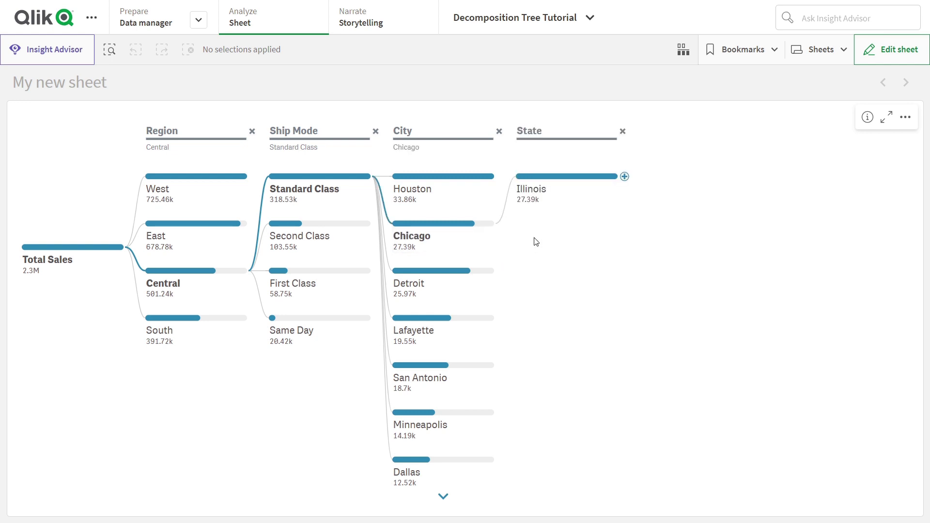
pyautogui.click(625, 177)
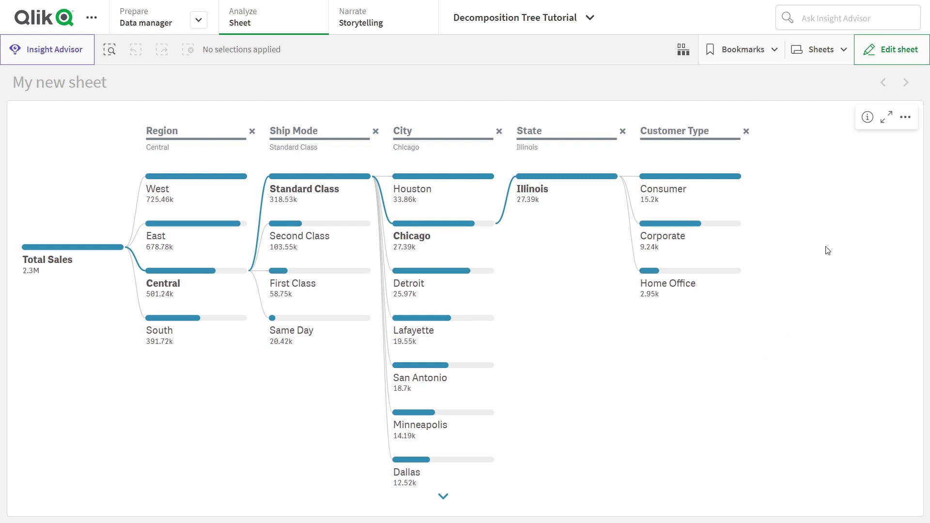
# Turn off Use flex dimension in the chart's Presentation settings.
pyautogui.click(872, 53)
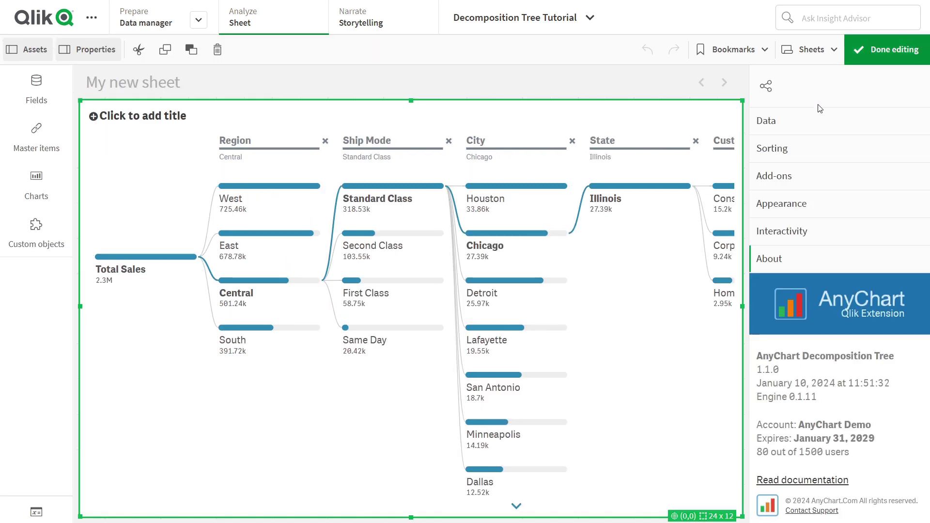
pyautogui.click(798, 213)
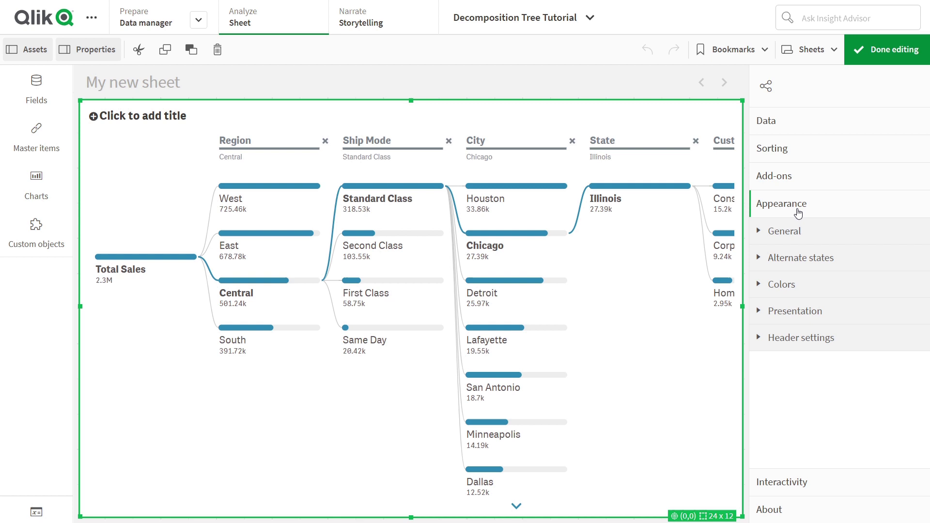
pyautogui.click(766, 317)
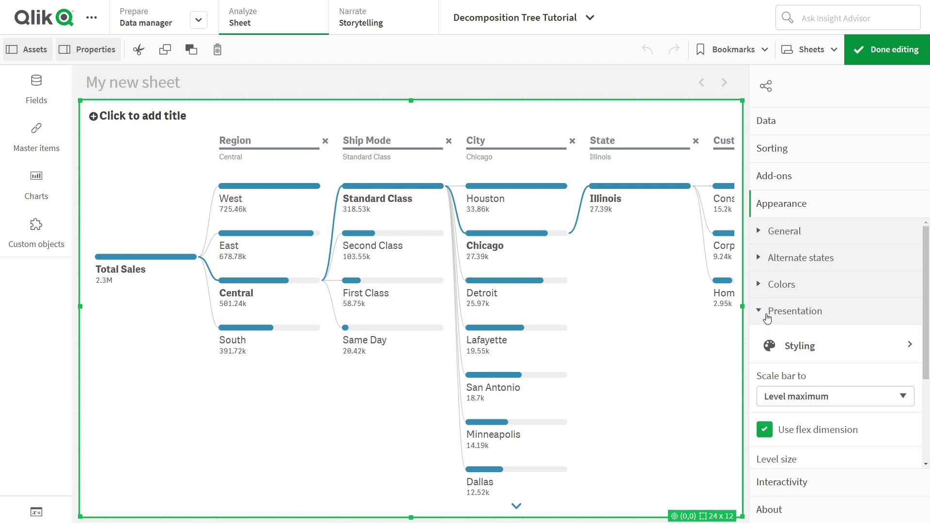
pyautogui.click(764, 432)
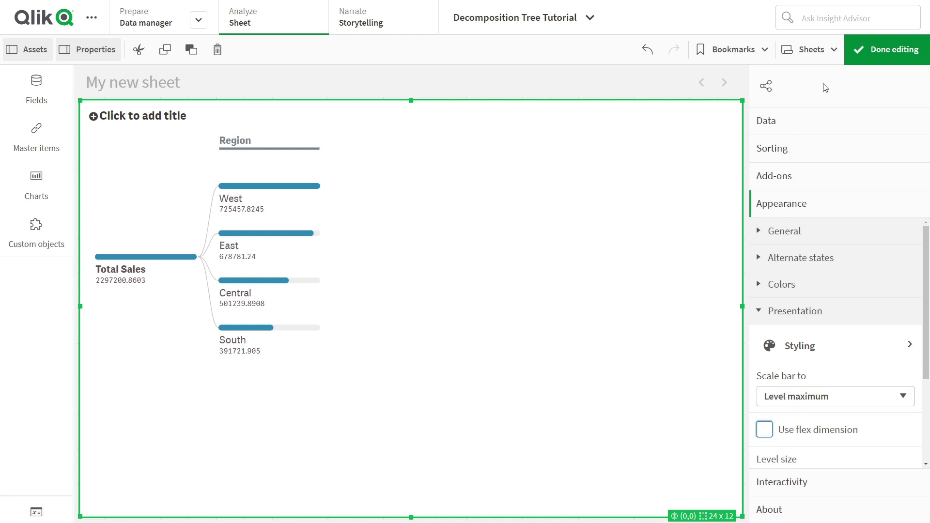
# Move City to the top of the dimensions, return it below State, and finish editing.
pyautogui.click(815, 122)
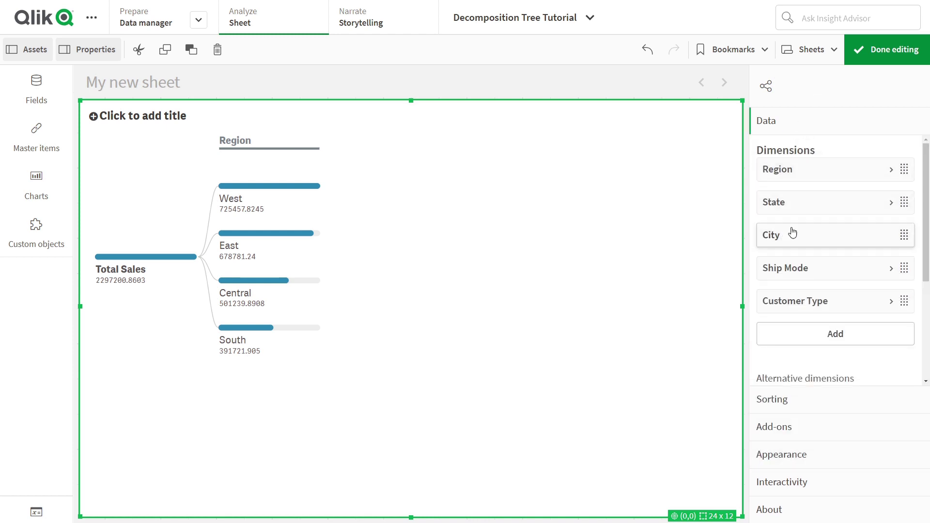
pyautogui.moveTo(791, 235); pyautogui.dragTo(806, 154)
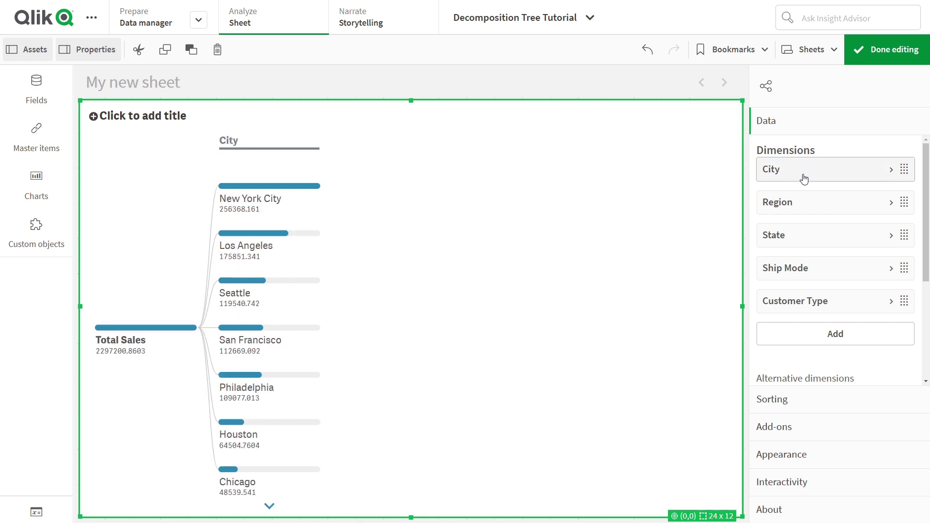
pyautogui.moveTo(804, 179); pyautogui.dragTo(805, 247)
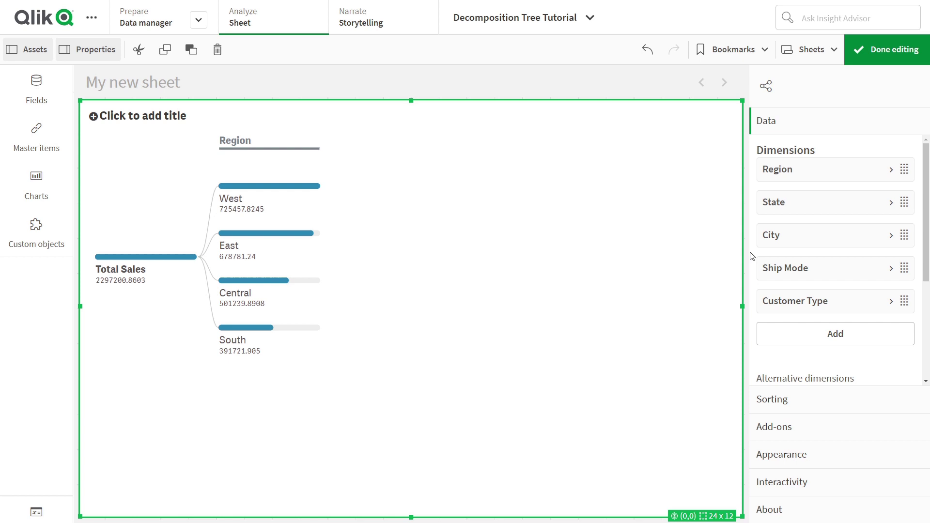
pyautogui.click(871, 54)
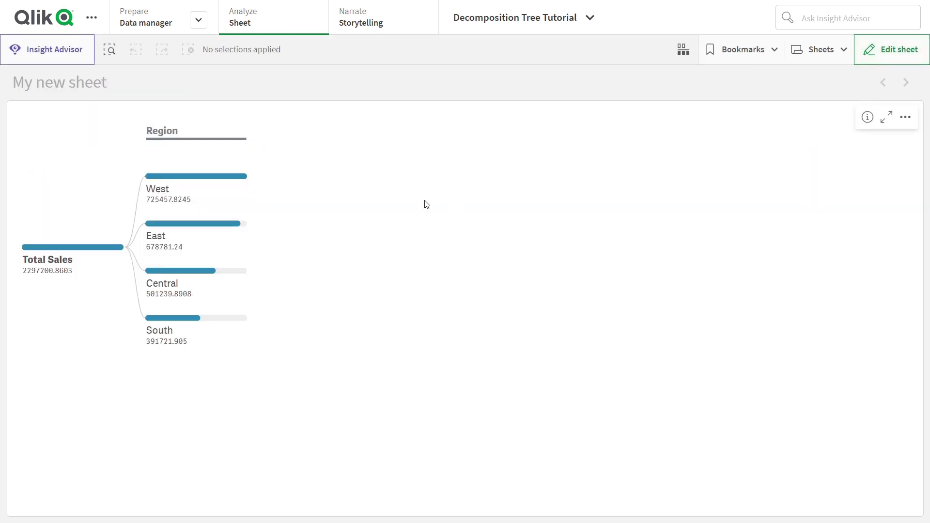
# Drill the West region down by State, then California down by City.
pyautogui.click(254, 178)
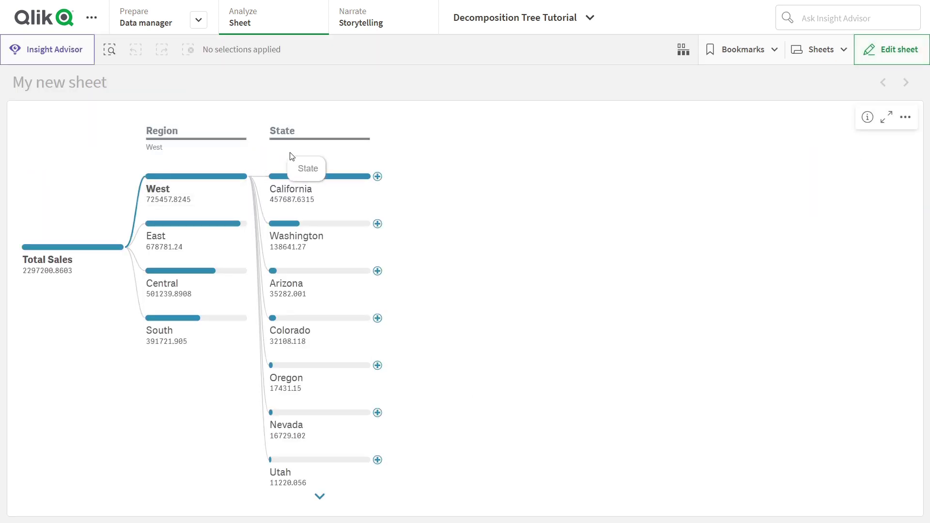
pyautogui.click(377, 177)
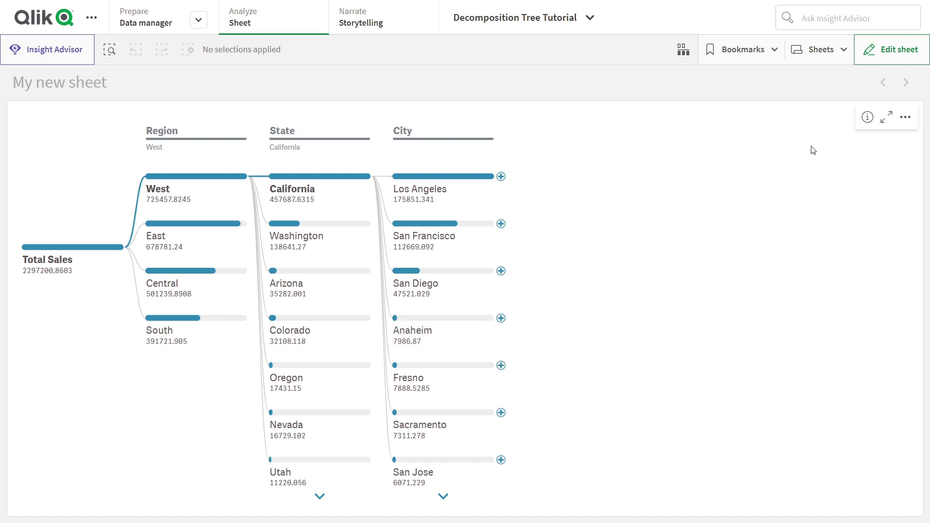
pyautogui.click(874, 59)
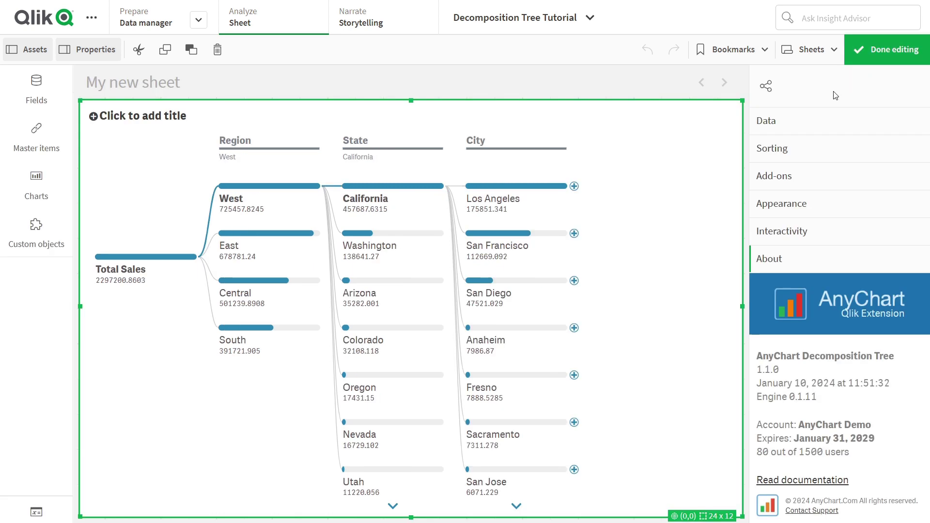
pyautogui.click(789, 209)
pyautogui.click(794, 316)
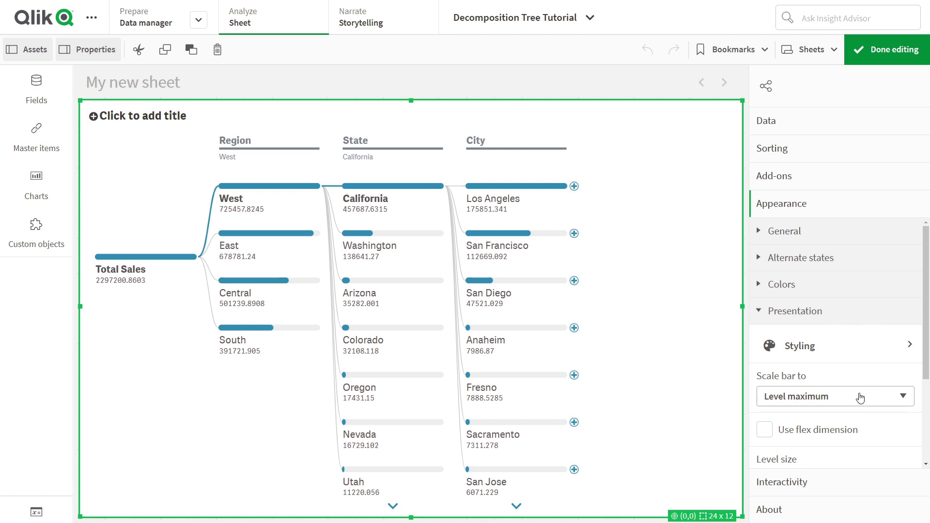
pyautogui.click(823, 407)
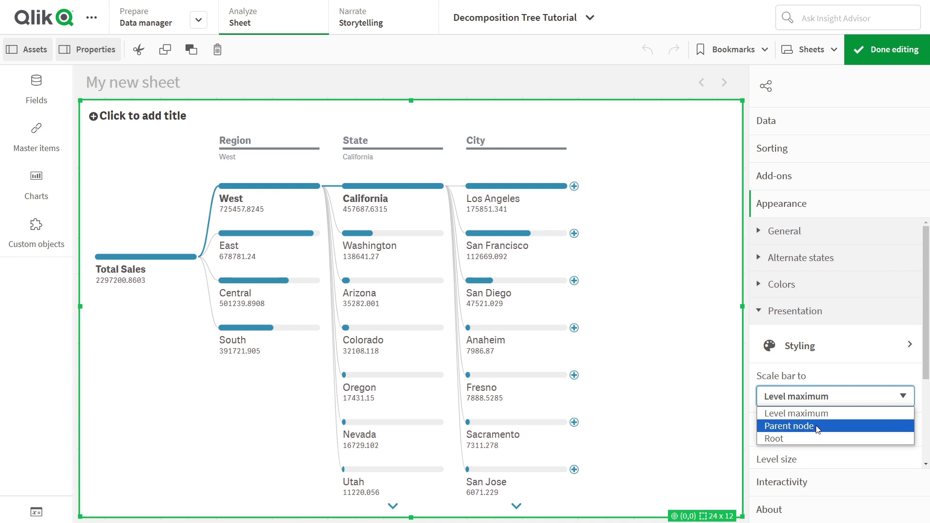
pyautogui.click(816, 428)
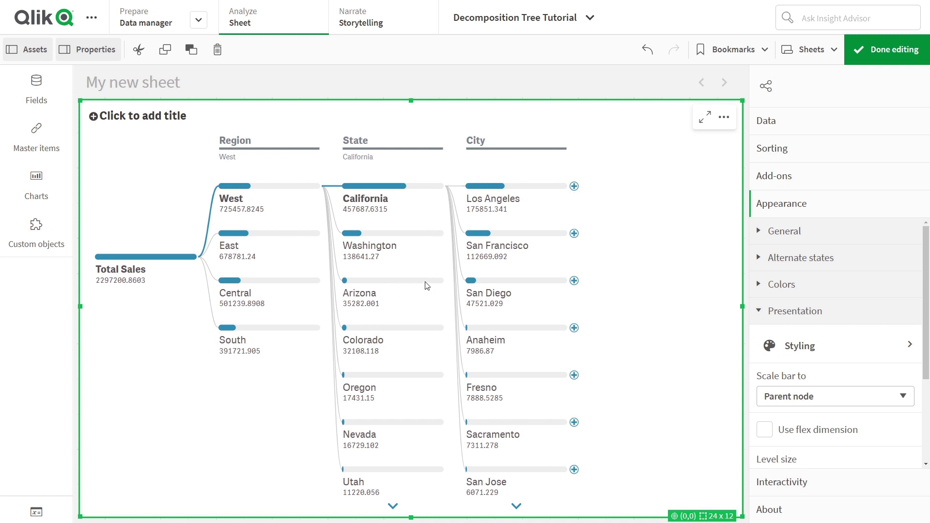
pyautogui.click(828, 396)
pyautogui.click(834, 438)
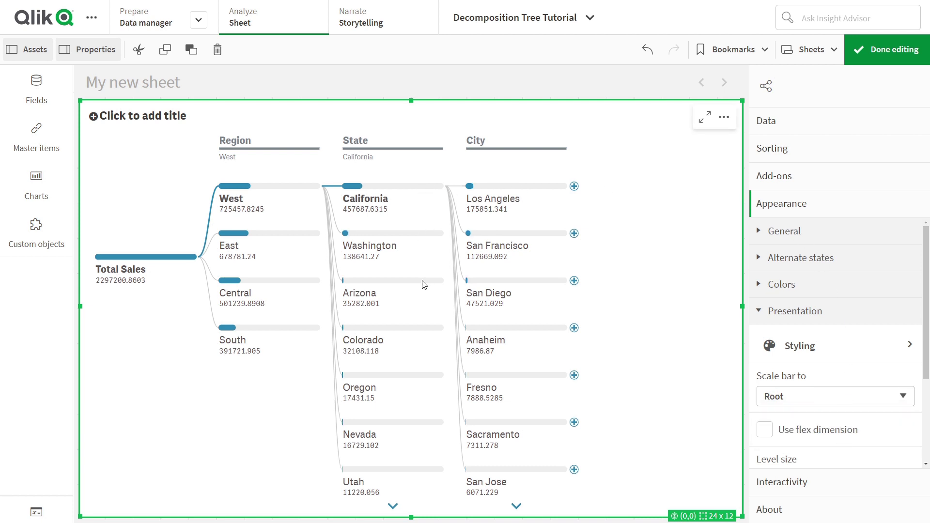
pyautogui.click(819, 403)
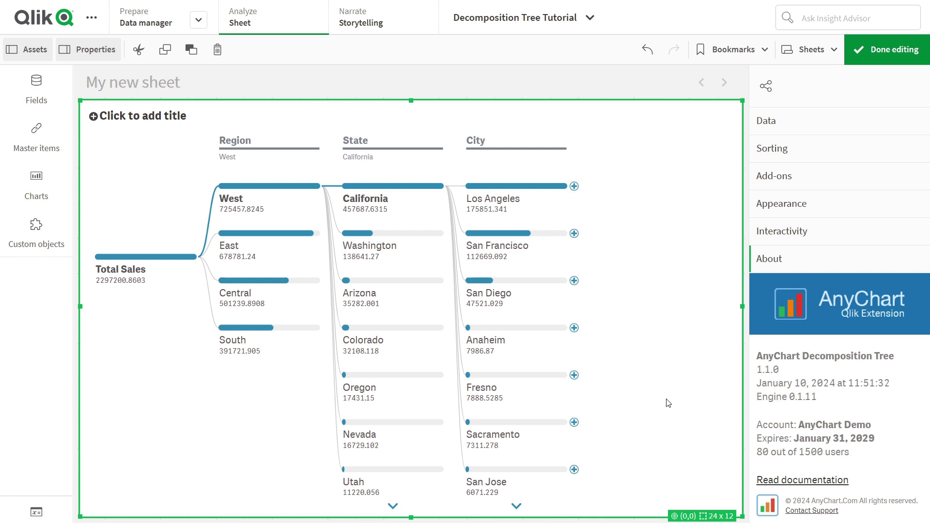
# Set Bar color to Custom by expression, pasting the green/magenta if(Sum(Quantity) > 1500, …) expression.
pyautogui.click(776, 207)
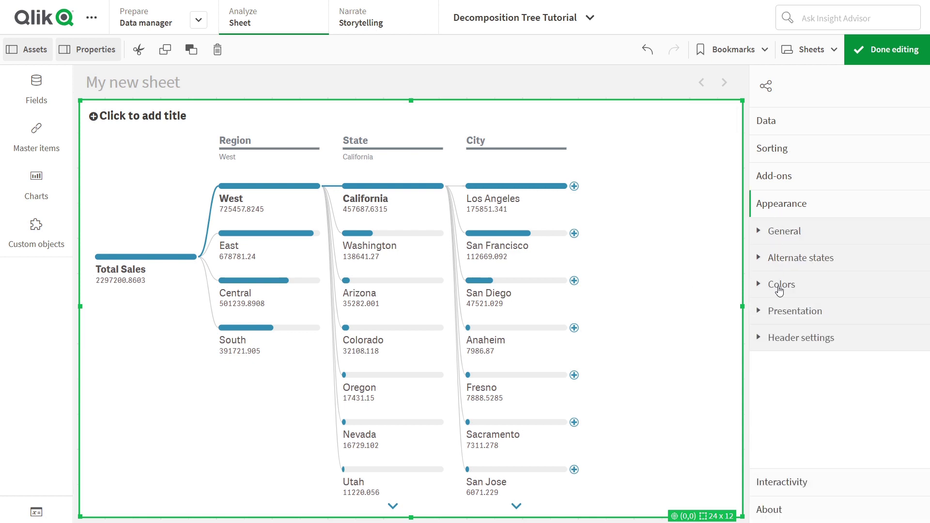
pyautogui.click(778, 287)
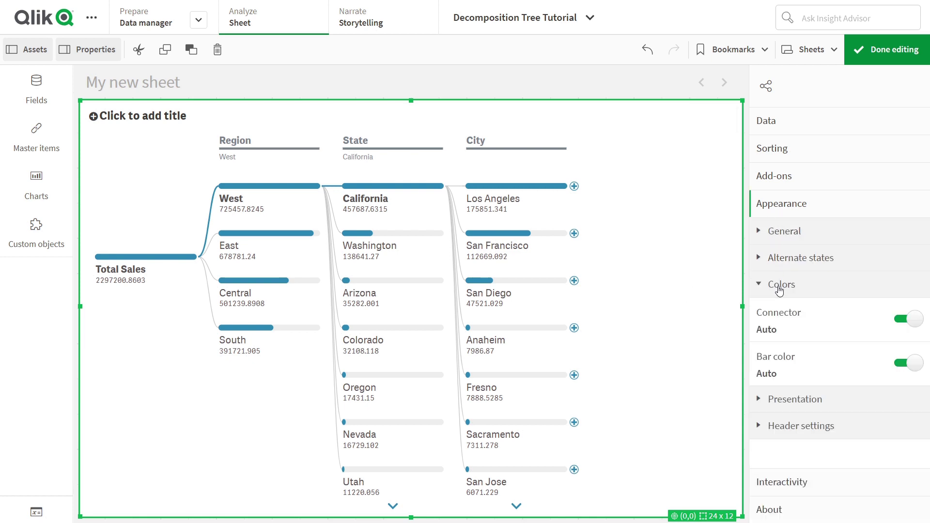
pyautogui.click(911, 365)
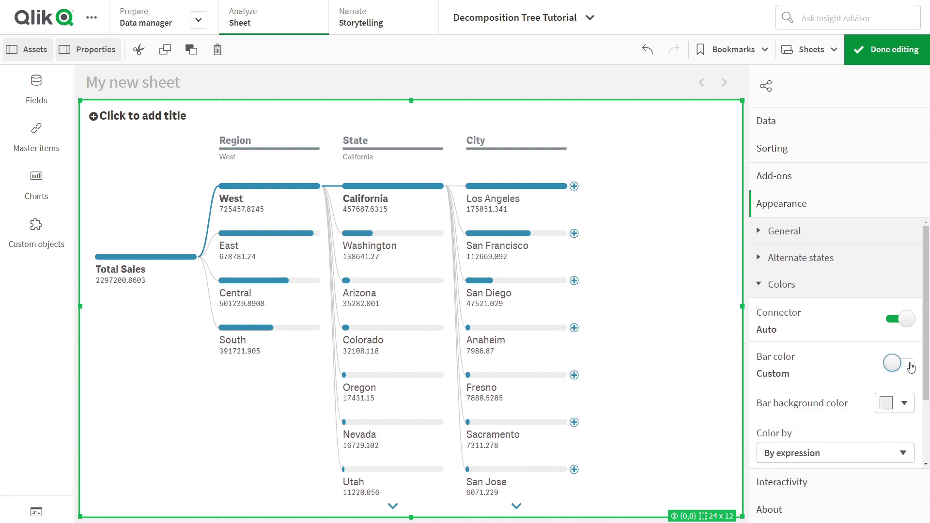
pyautogui.scroll(-3, 923, 383)
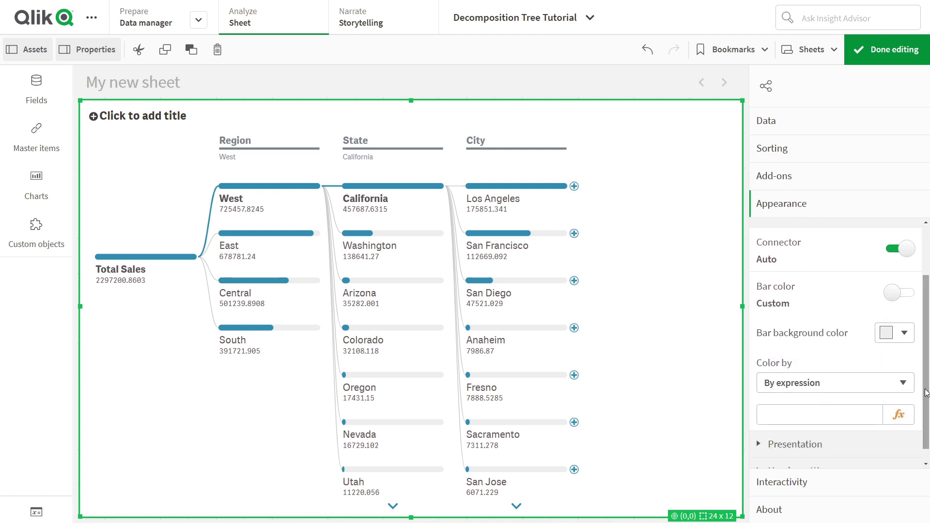
pyautogui.click(879, 382)
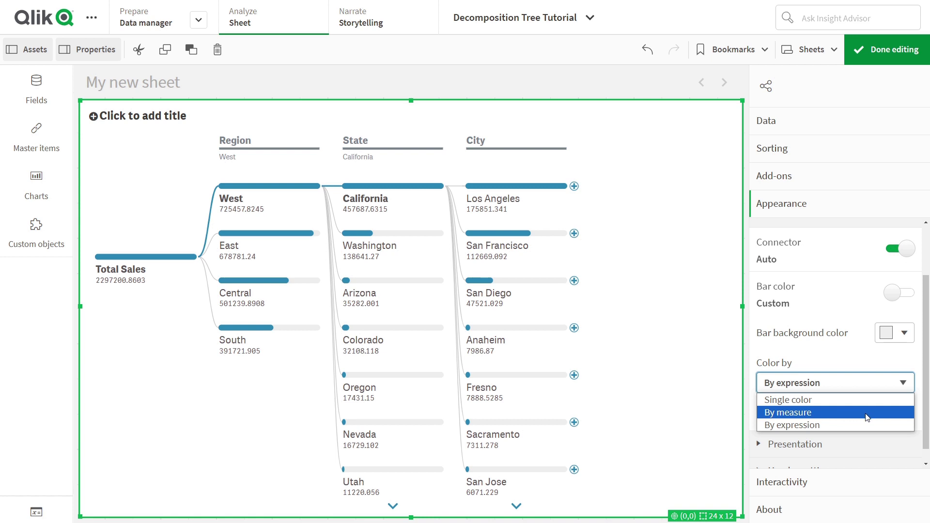
pyautogui.click(842, 425)
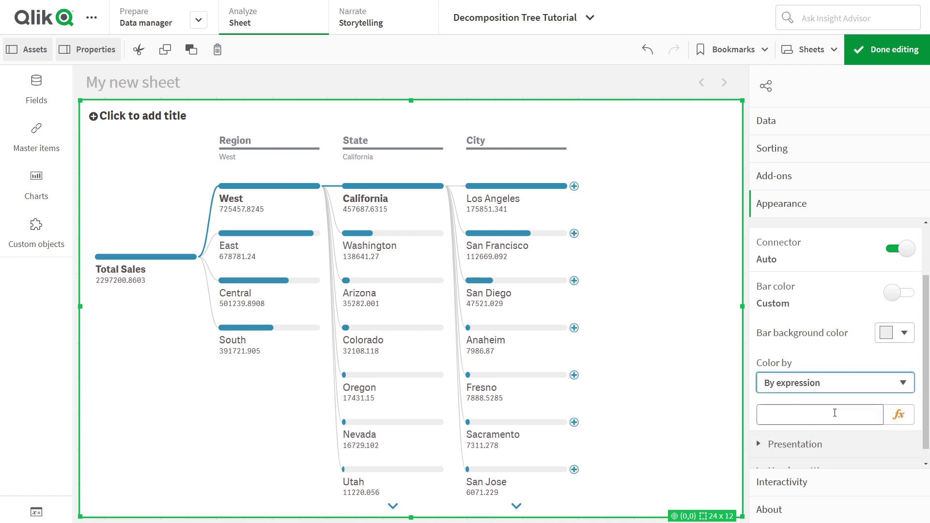
pyautogui.click(816, 414)
pyautogui.hotkey('ctrl', 'v')
pyautogui.press('Return')
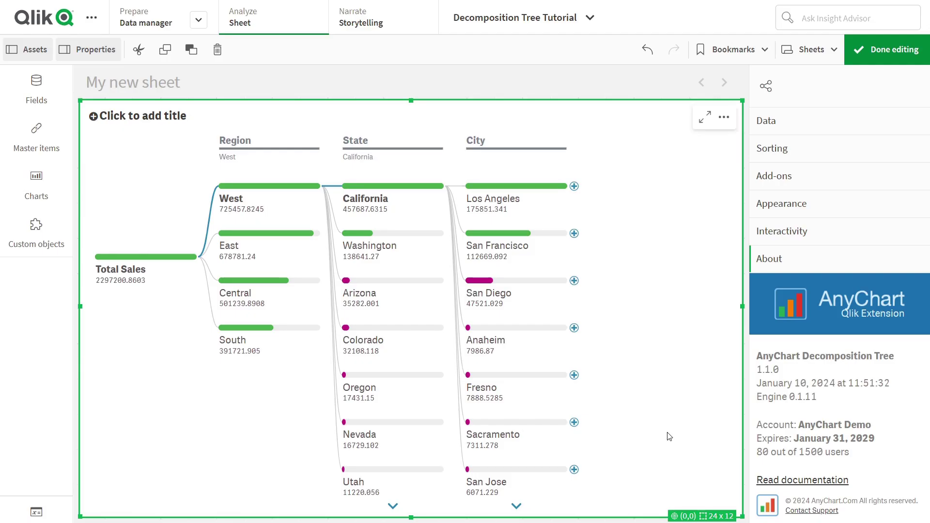
# Search for Quantity under Alternative measures and add Sum(Quantity) as an alternative measure.
pyautogui.click(798, 120)
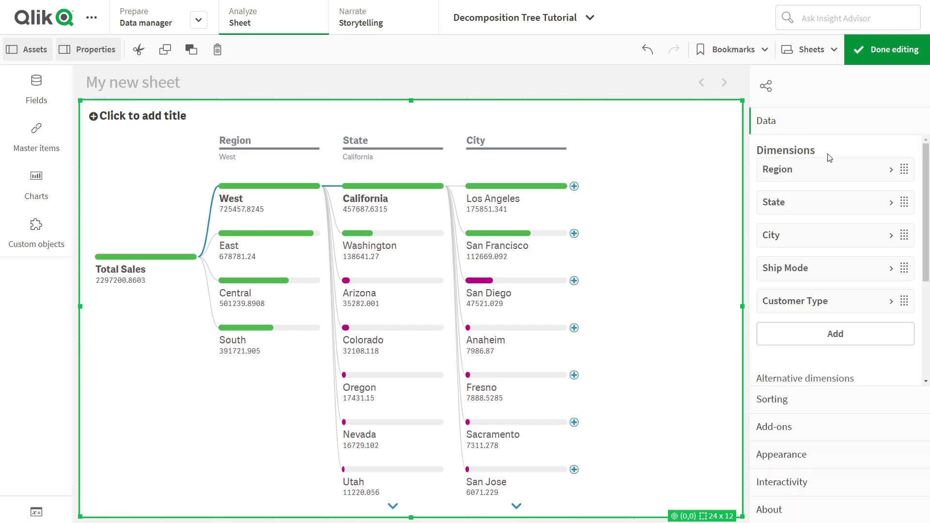
pyautogui.moveTo(928, 163); pyautogui.dragTo(928, 270)
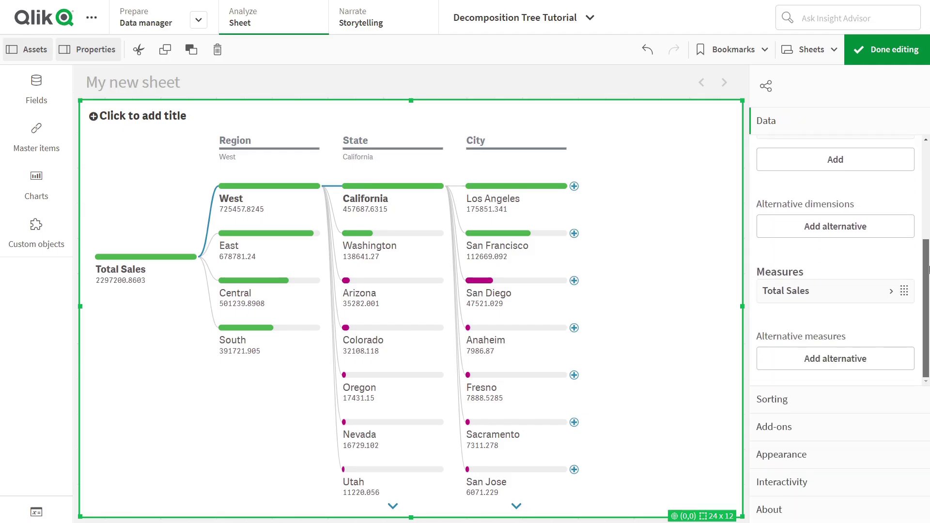
pyautogui.click(825, 358)
pyautogui.write('Quantity')
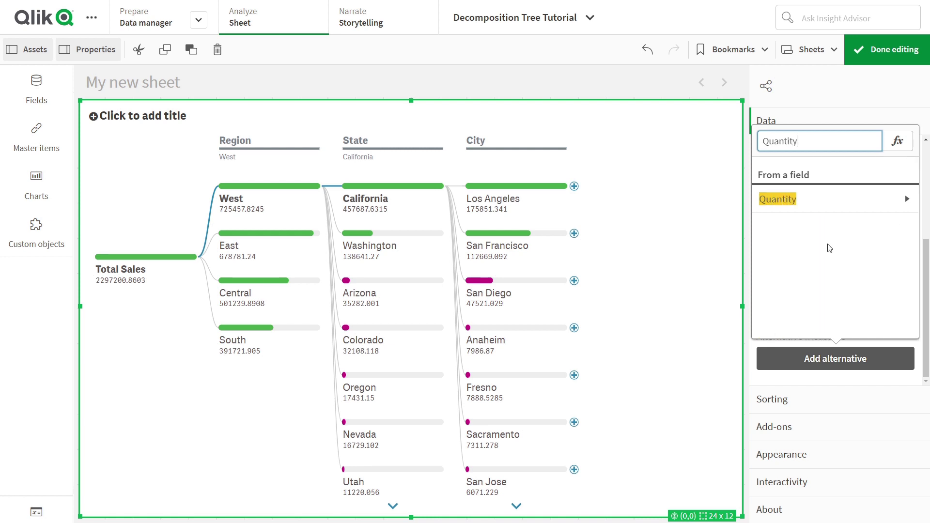
pyautogui.click(804, 200)
pyautogui.click(798, 192)
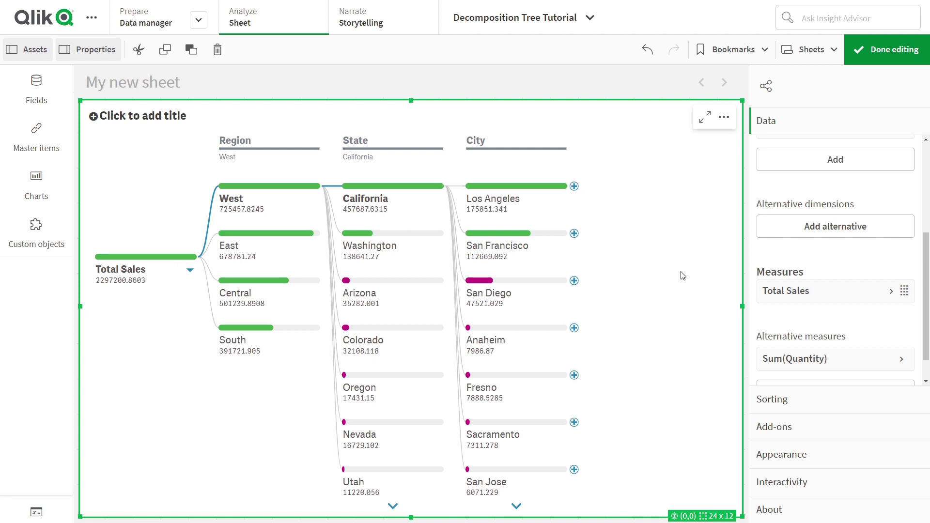
pyautogui.click(793, 455)
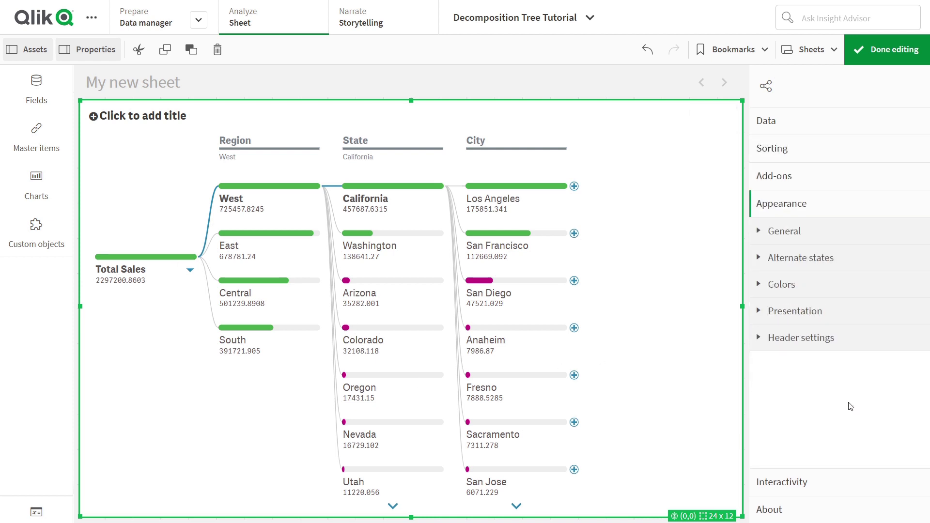
# Toggle the tree's Display header off and back on.
pyautogui.click(818, 339)
pyautogui.click(907, 373)
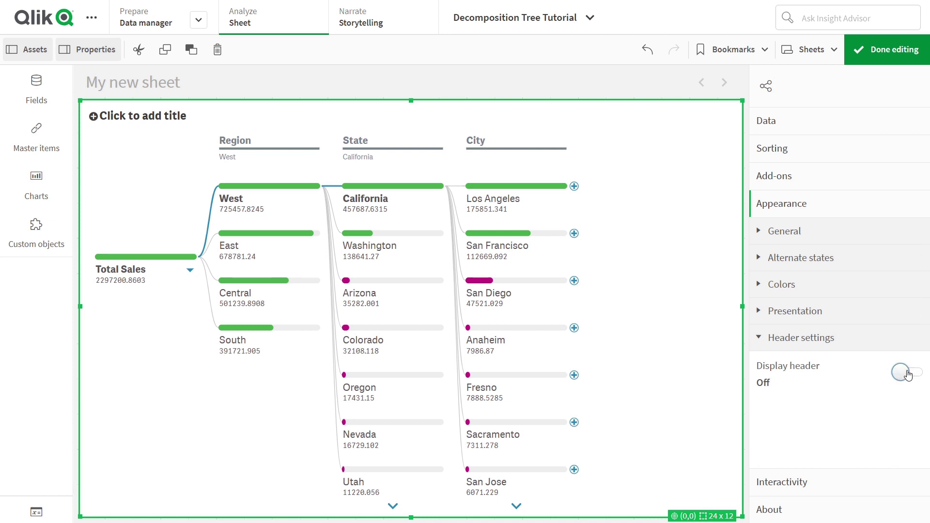
pyautogui.click(907, 374)
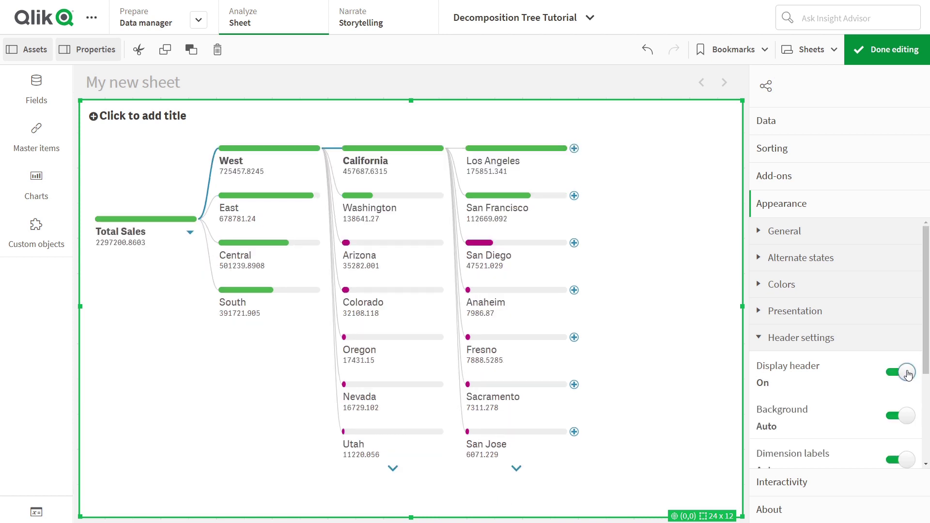
pyautogui.click(804, 339)
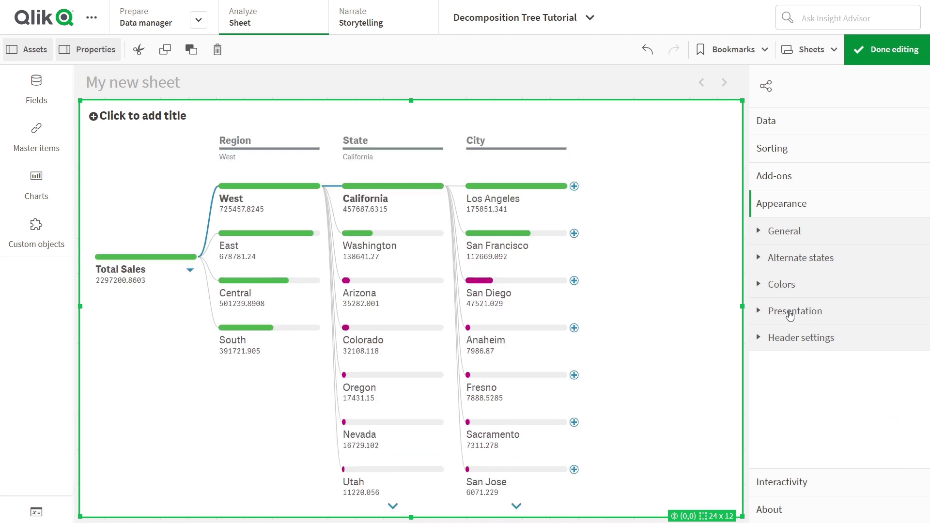
# Try Compact and Wide level sizes, then set the level size back to Normal.
pyautogui.click(788, 313)
pyautogui.moveTo(926, 255); pyautogui.dragTo(926, 337)
pyautogui.click(873, 347)
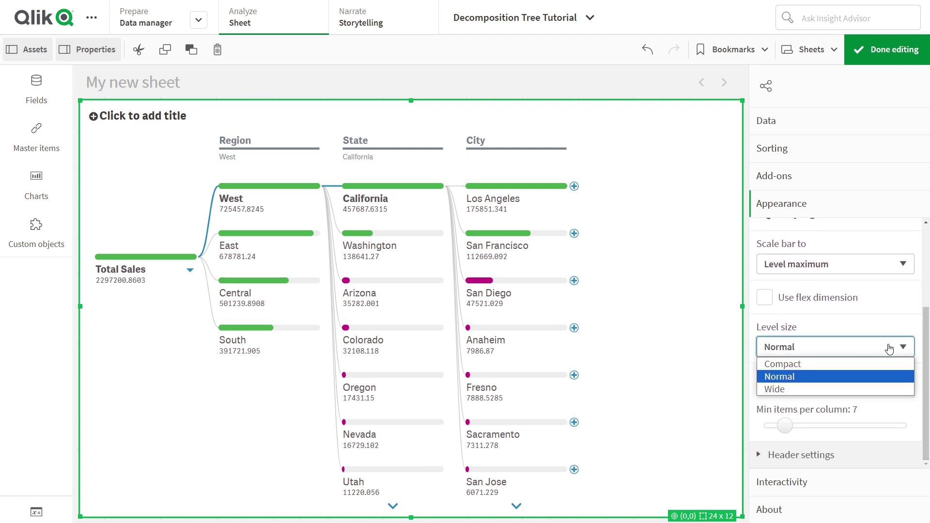
pyautogui.click(852, 363)
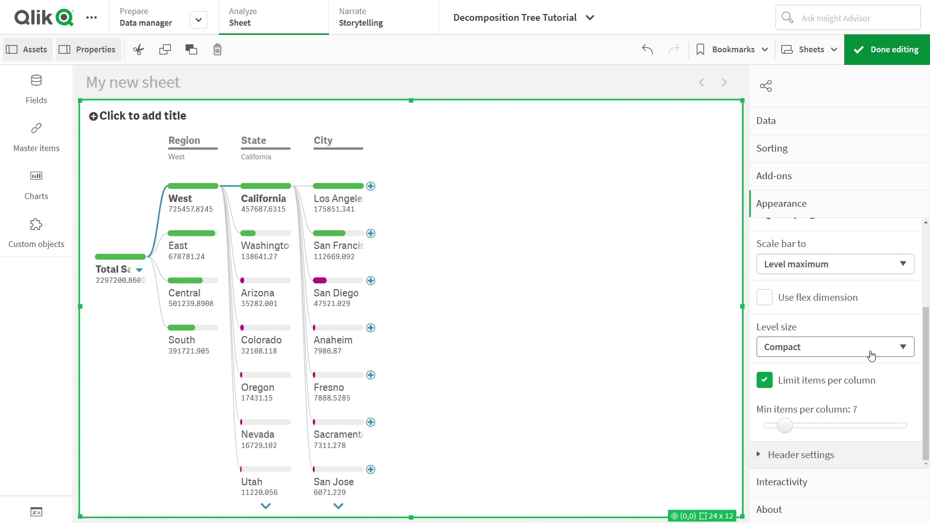
pyautogui.click(849, 348)
pyautogui.click(852, 389)
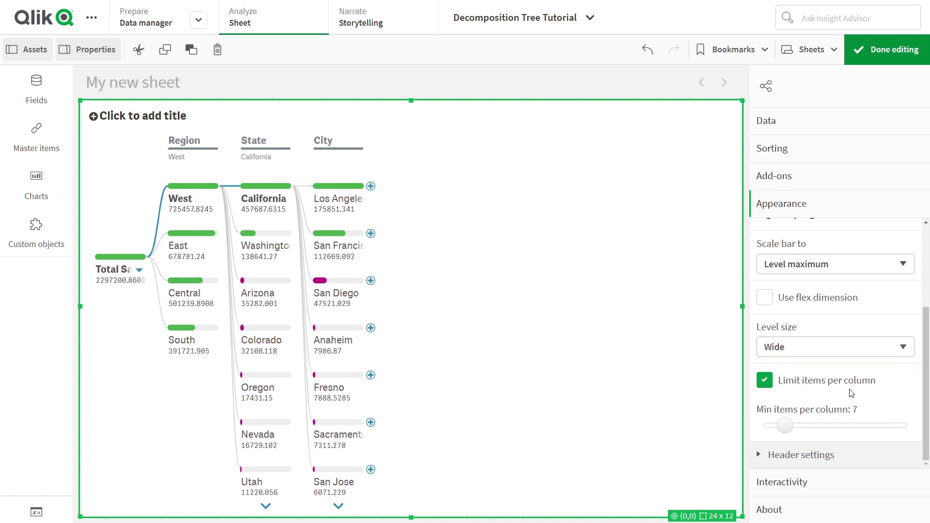
pyautogui.click(853, 347)
pyautogui.click(843, 375)
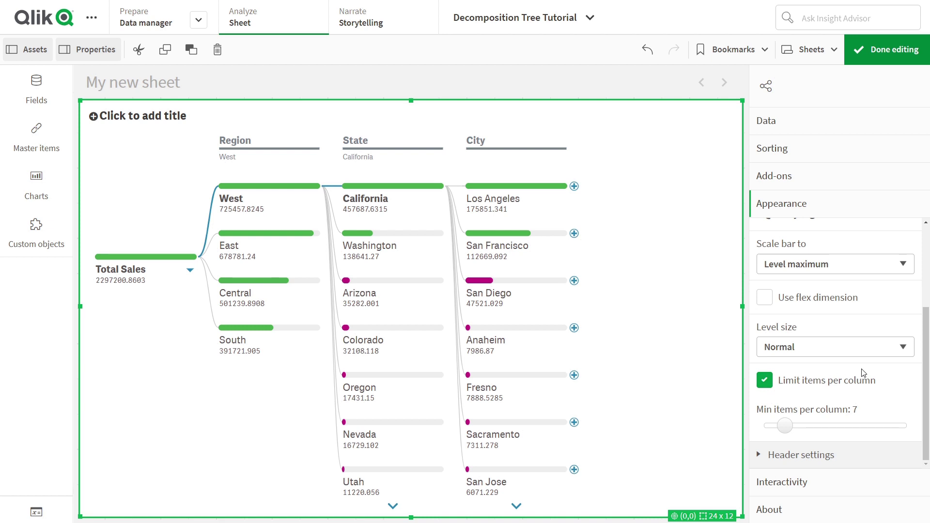
pyautogui.moveTo(924, 356); pyautogui.dragTo(914, 281)
pyautogui.click(771, 315)
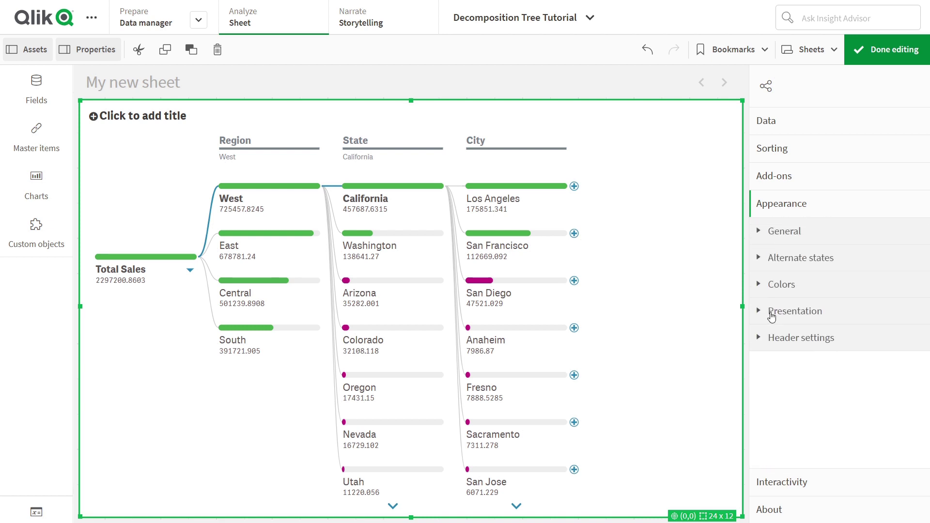
# Browse the Add-ons, Sorting and Interactivity settings and show the AnyChart extension's About details.
pyautogui.click(773, 186)
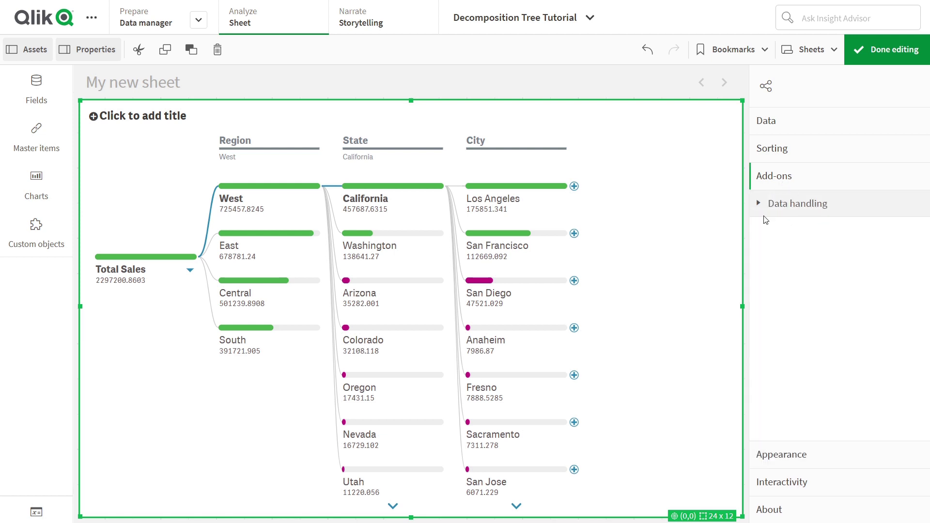
pyautogui.click(793, 153)
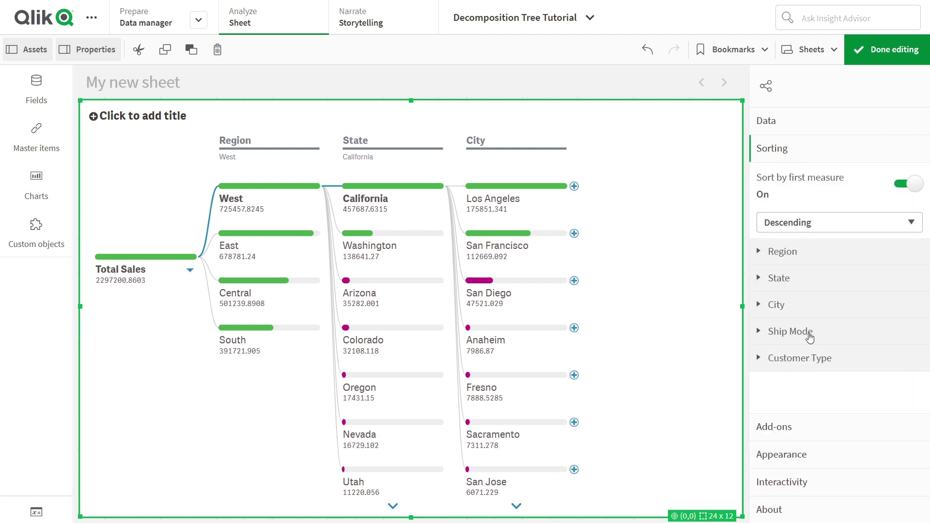
pyautogui.click(809, 483)
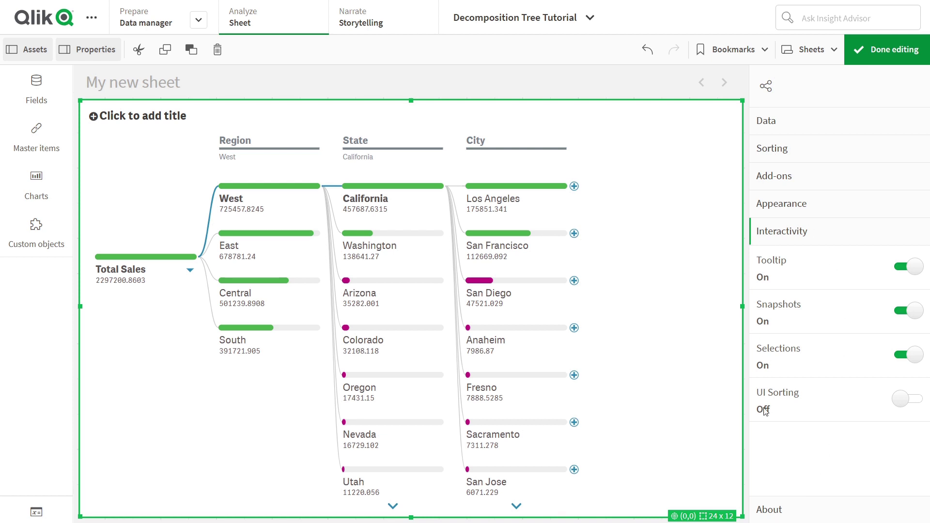
pyautogui.click(768, 507)
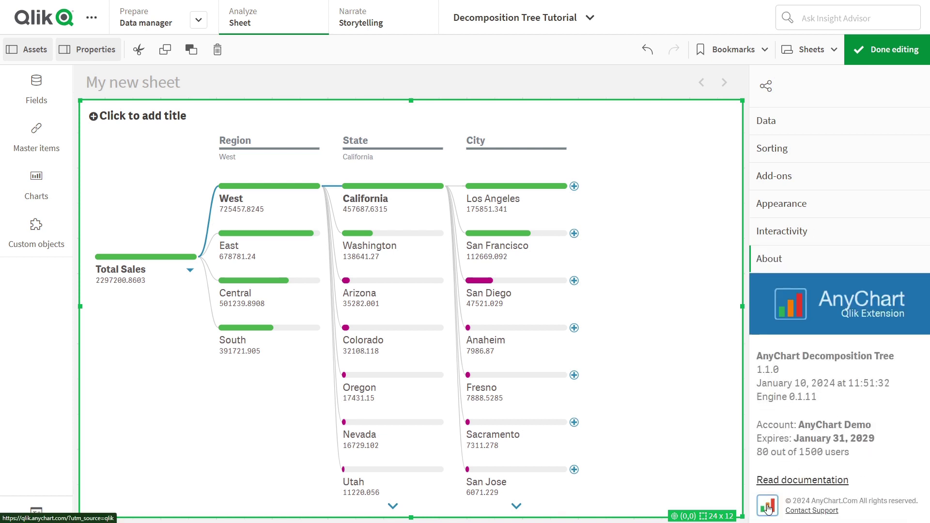
# Follow Read documentation and scroll down to the Interactivity and UI Sorting sections.
pyautogui.click(803, 479)
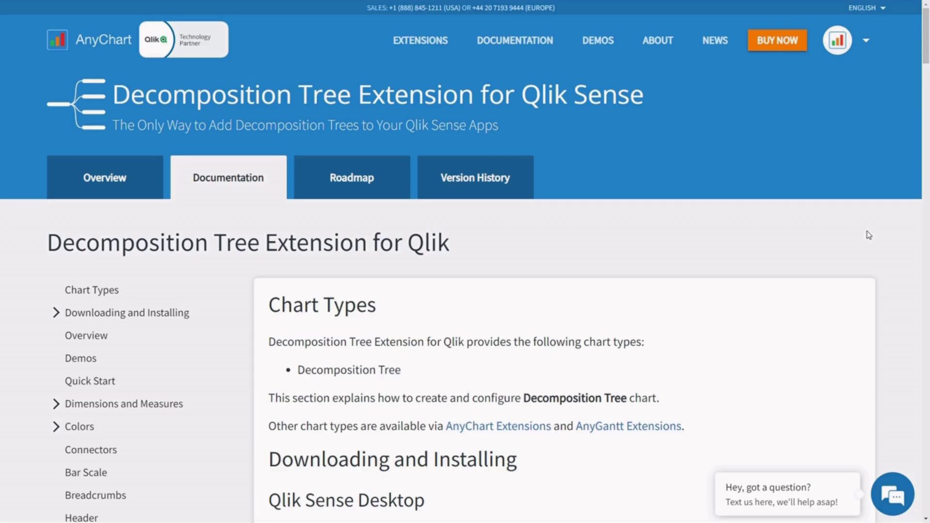
pyautogui.scroll(-7, 868, 235)
pyautogui.scroll(-14, 868, 235)
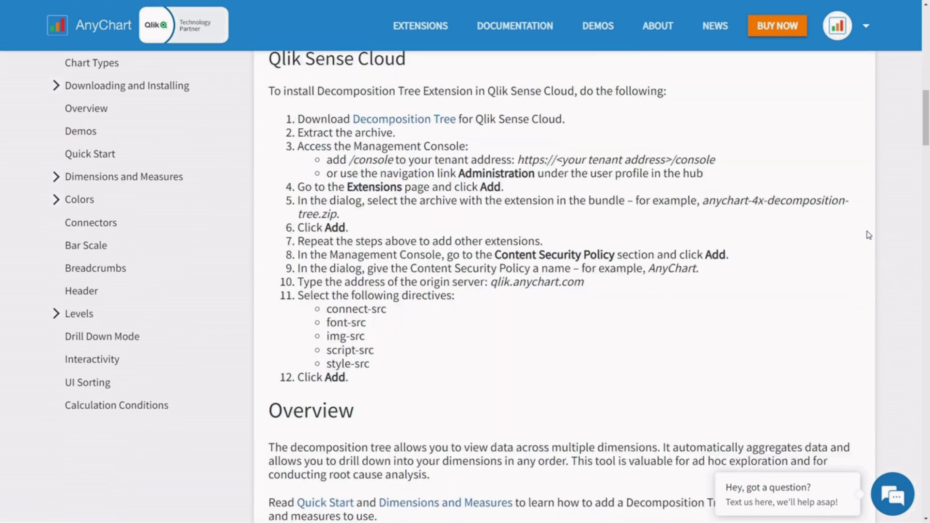
pyautogui.scroll(-15, 868, 235)
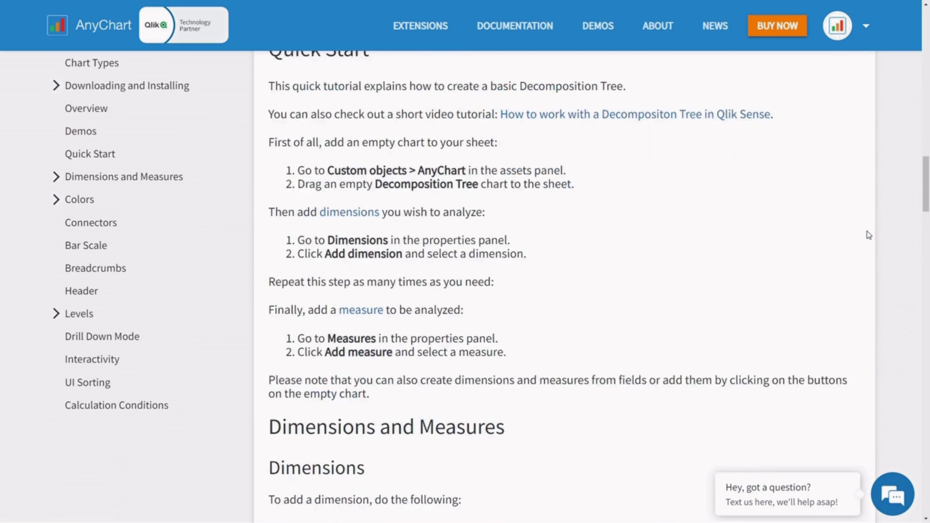
pyautogui.scroll(-15, 868, 235)
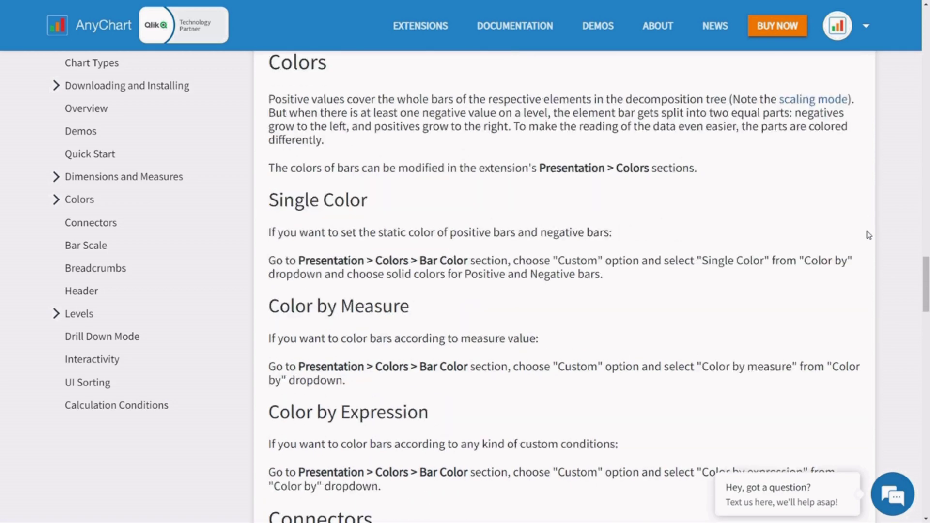
pyautogui.scroll(-15, 868, 235)
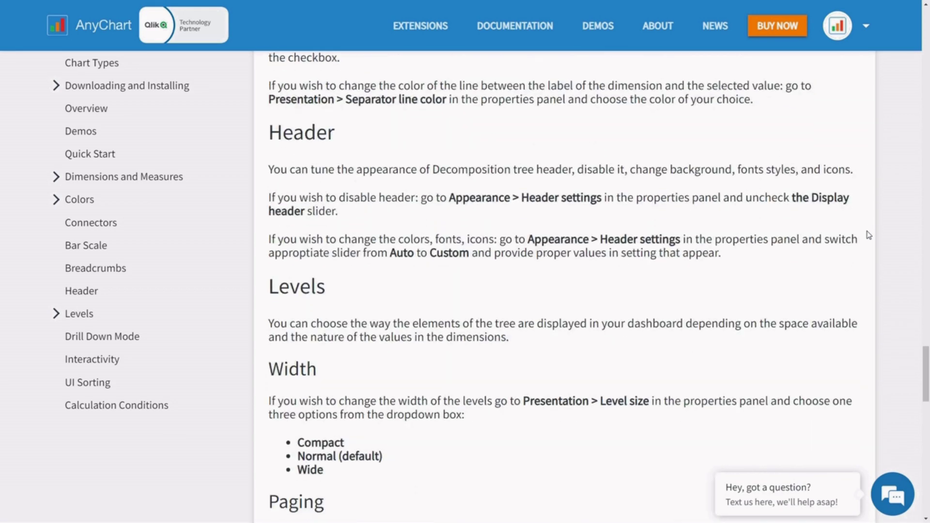
pyautogui.scroll(-15, 868, 234)
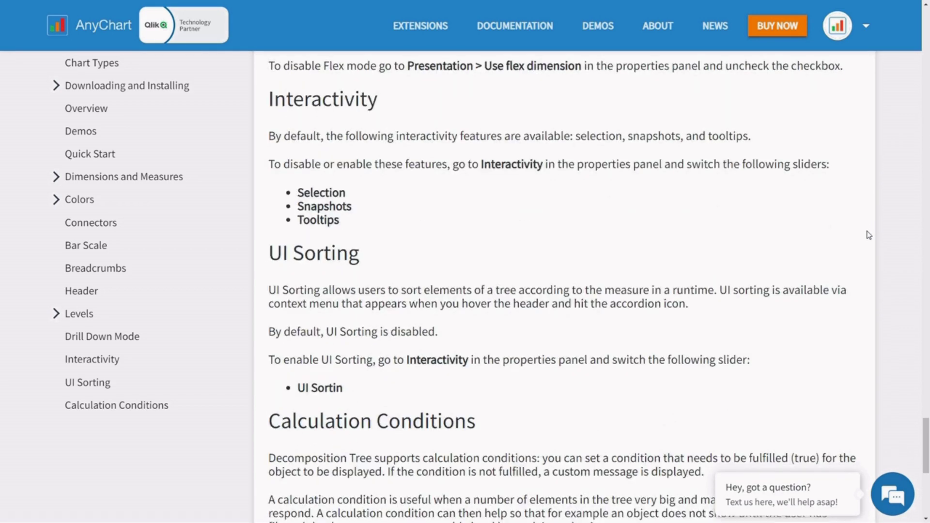